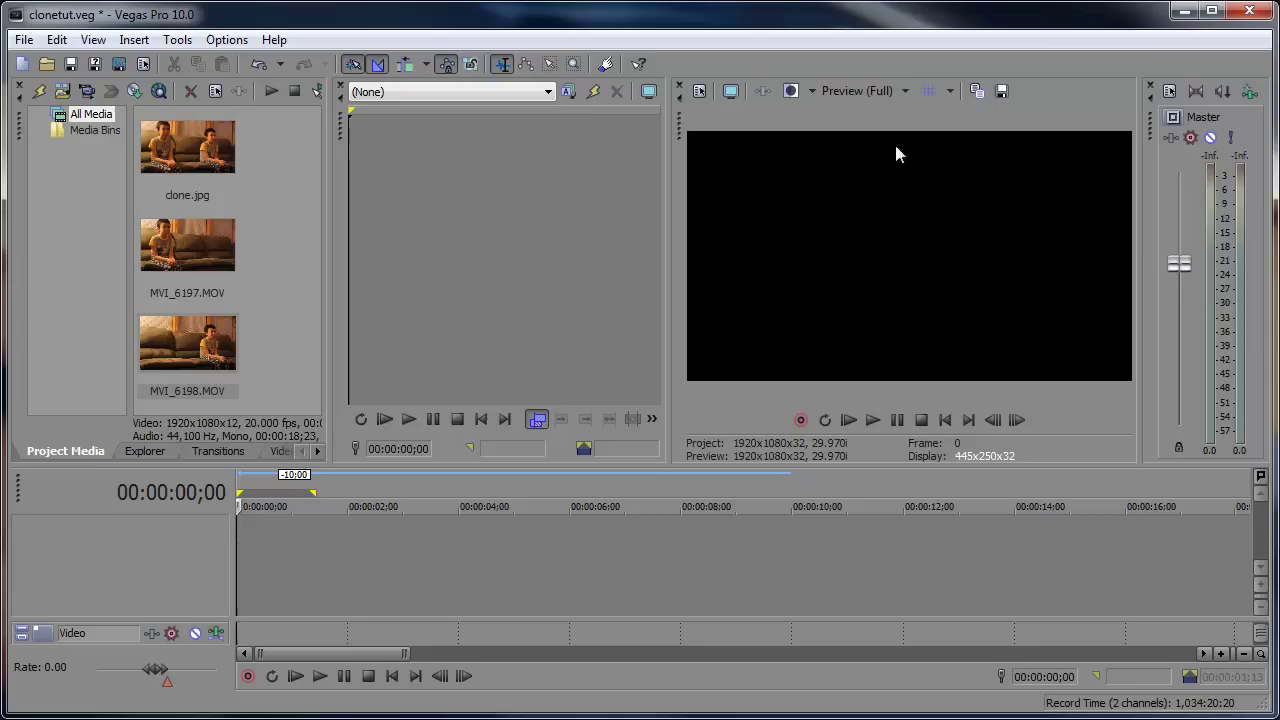
- Load MVI_6197.MOV from Project Media into the Trimmer for previewing
{"action": "left_click", "coordinate": [241, 270]}
{"action": "left_click_drag", "start_coordinate": [241, 270], "coordinate": [452, 271]}
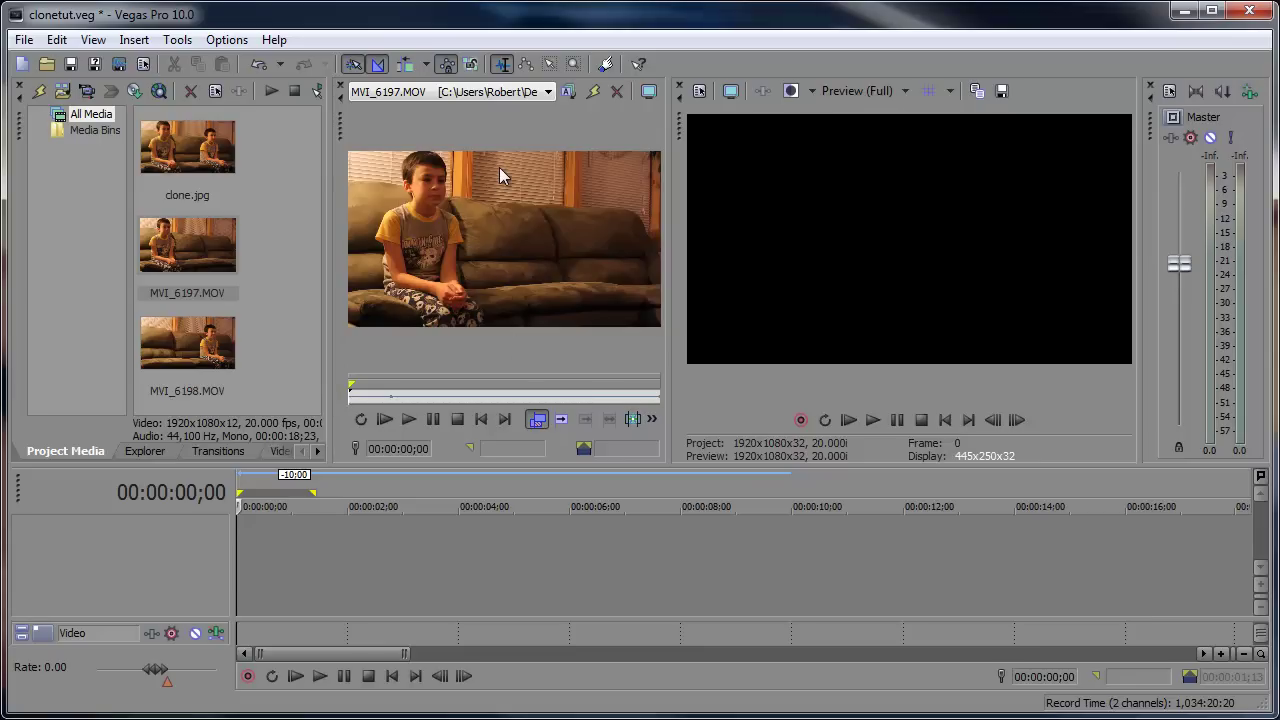
- Preview MVI_6197.MOV, then load MVI_6198.MOV and mark 00:00:02;02 to 00:00:05;05 in the Trimmer
{"action": "left_click", "coordinate": [384, 419]}
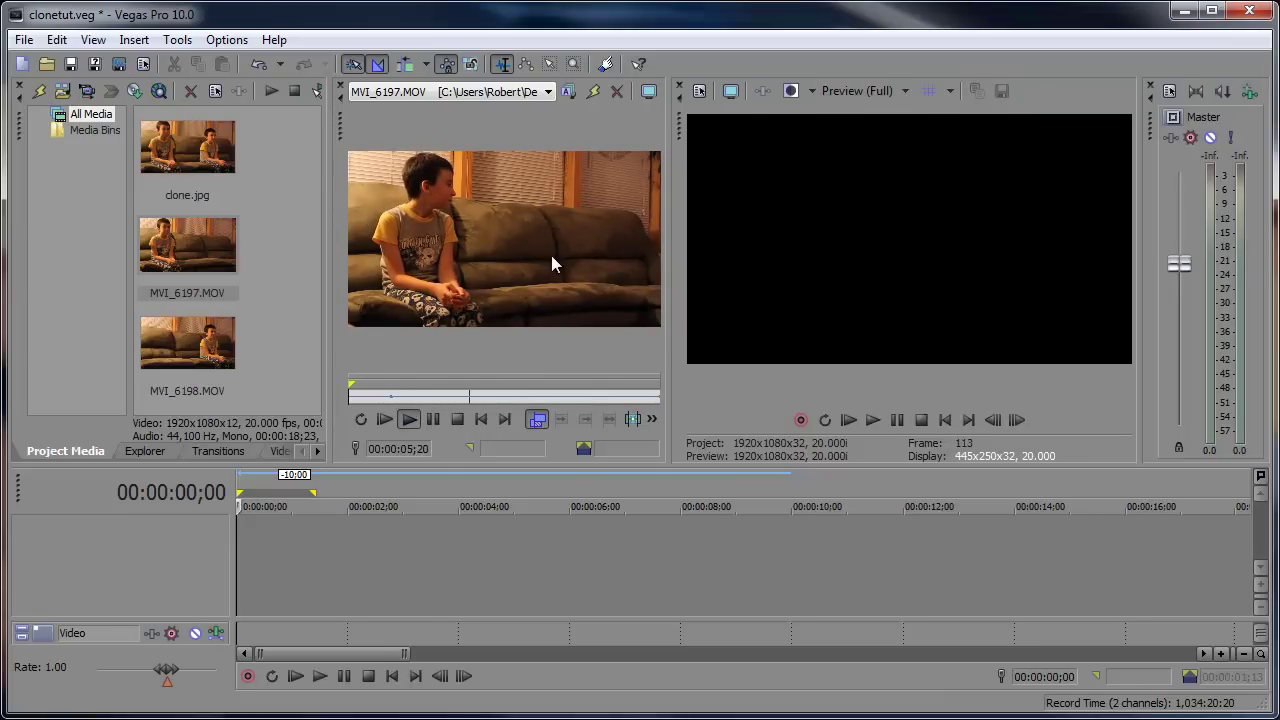
{"action": "left_click", "coordinate": [432, 419]}
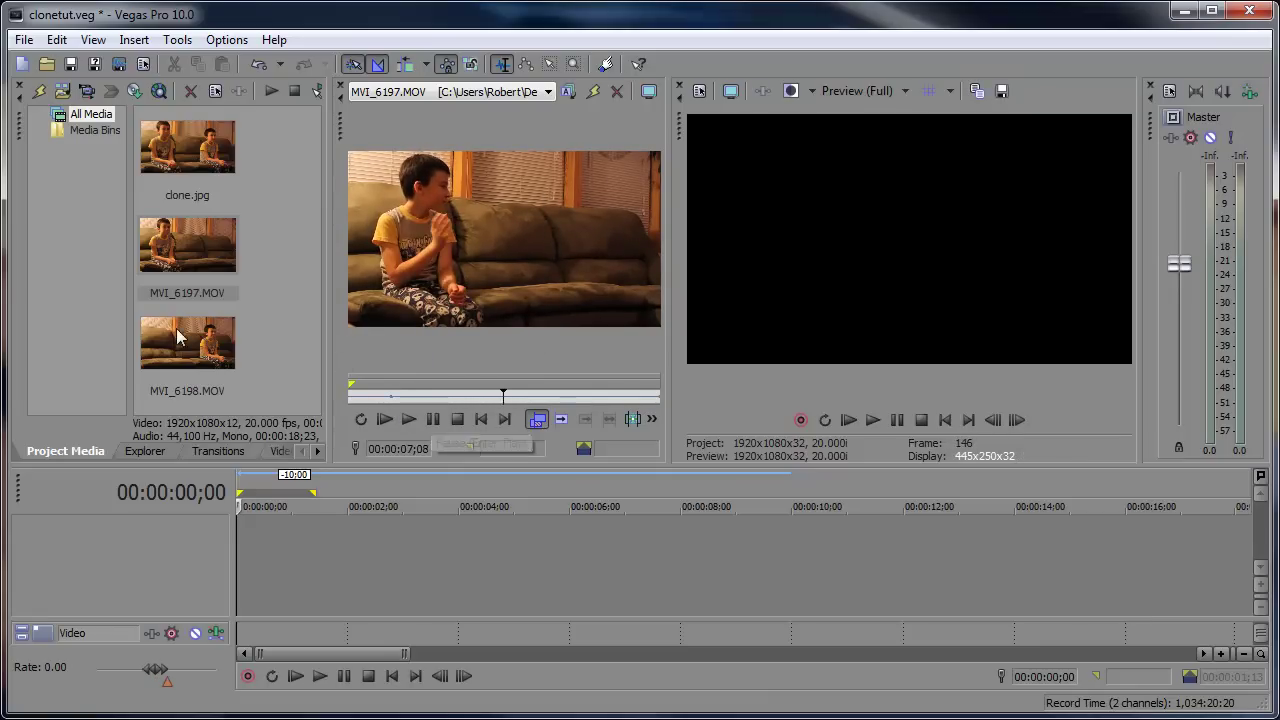
{"action": "left_click", "coordinate": [152, 358]}
{"action": "left_click_drag", "start_coordinate": [348, 289], "coordinate": [474, 243]}
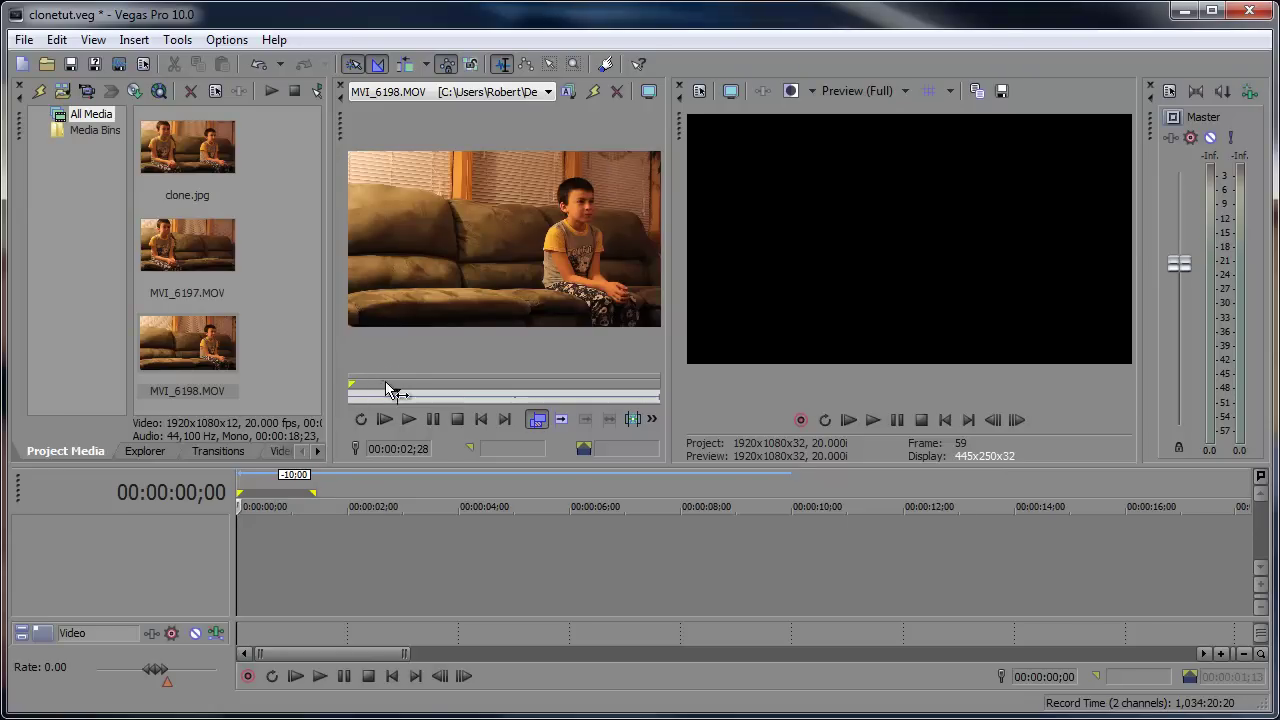
{"action": "left_click_drag", "start_coordinate": [388, 390], "coordinate": [433, 391]}
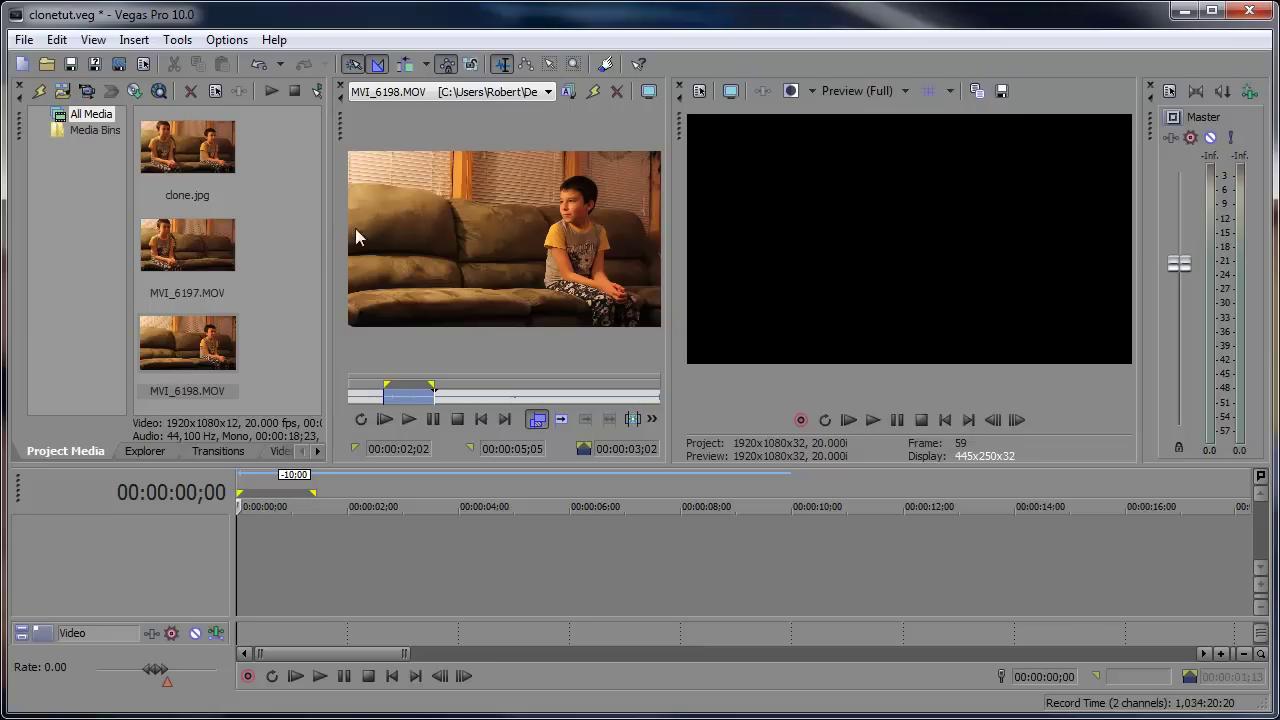
- Place MVI_6197.MOV on the timeline and pull its audio gain down to -Inf
{"action": "left_click_drag", "start_coordinate": [197, 256], "coordinate": [245, 560]}
{"action": "left_click_drag", "start_coordinate": [452, 480], "coordinate": [467, 296]}
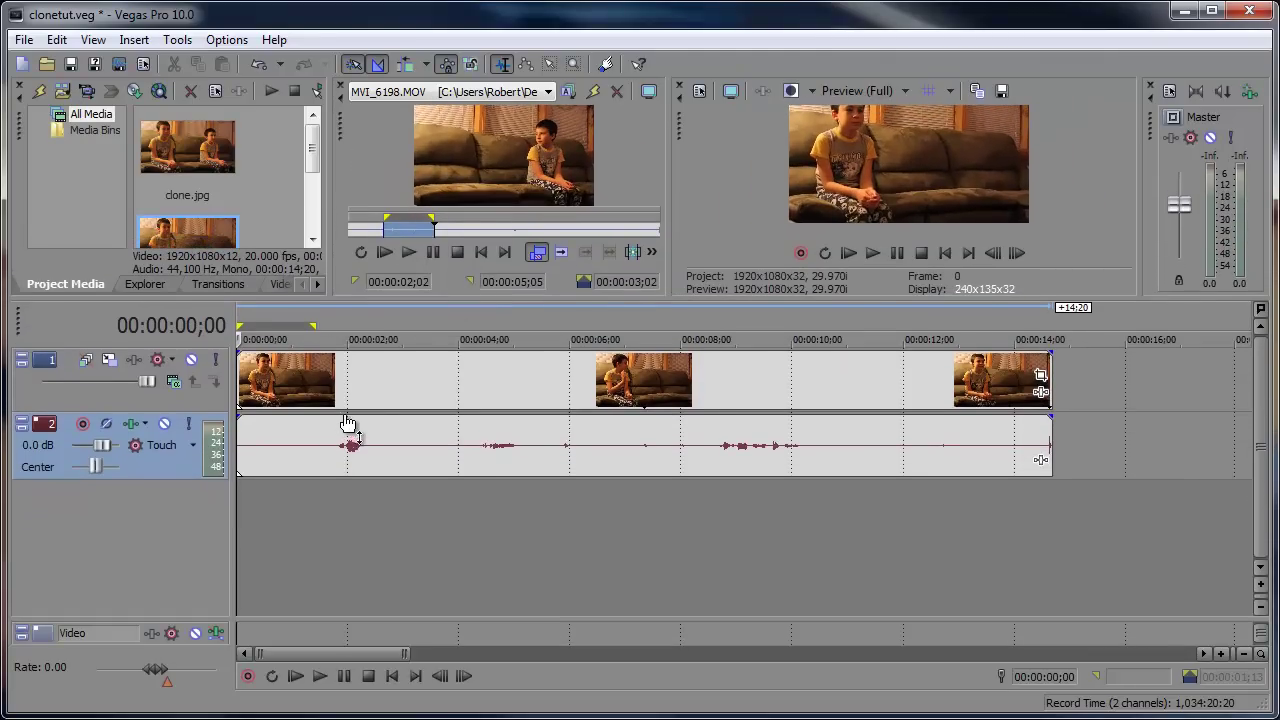
{"action": "left_click_drag", "start_coordinate": [343, 420], "coordinate": [338, 493]}
{"action": "mouse_move", "coordinate": [343, 487]}
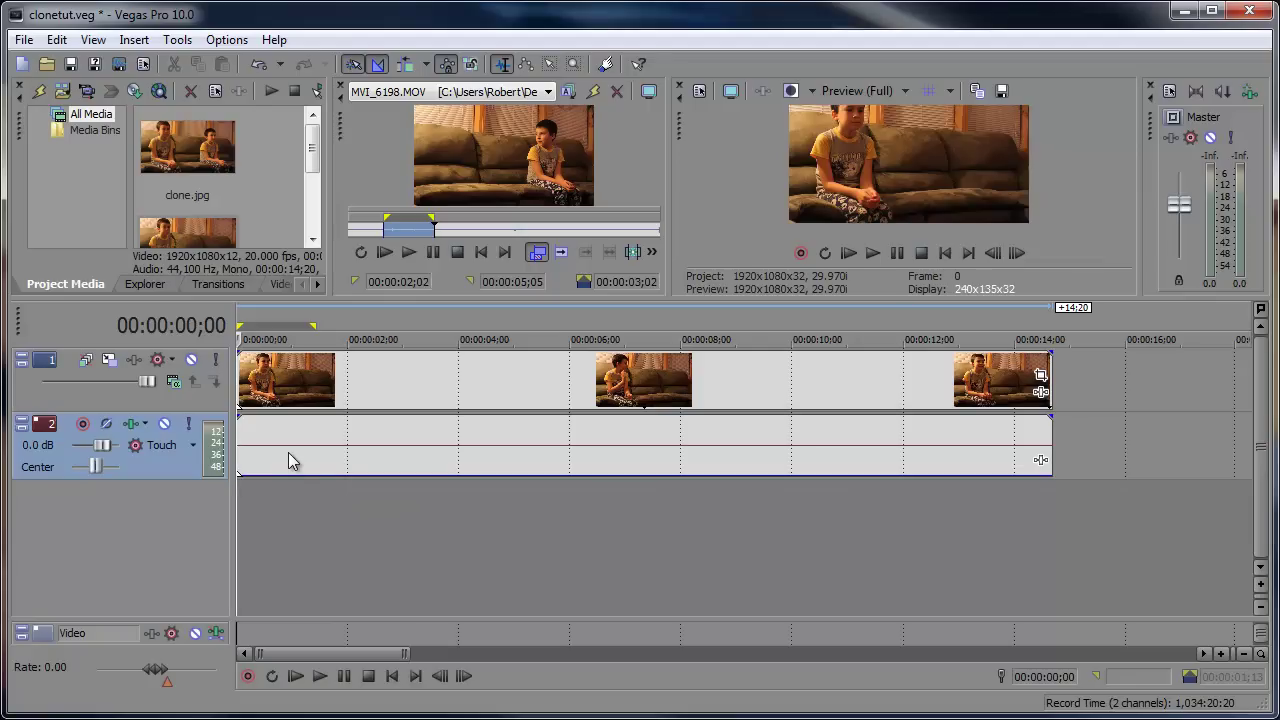
- Trim about two seconds off the event's start, slide it to 0, and end it just before 10 seconds
{"action": "left_click", "coordinate": [246, 378]}
{"action": "left_click_drag", "start_coordinate": [246, 378], "coordinate": [380, 385]}
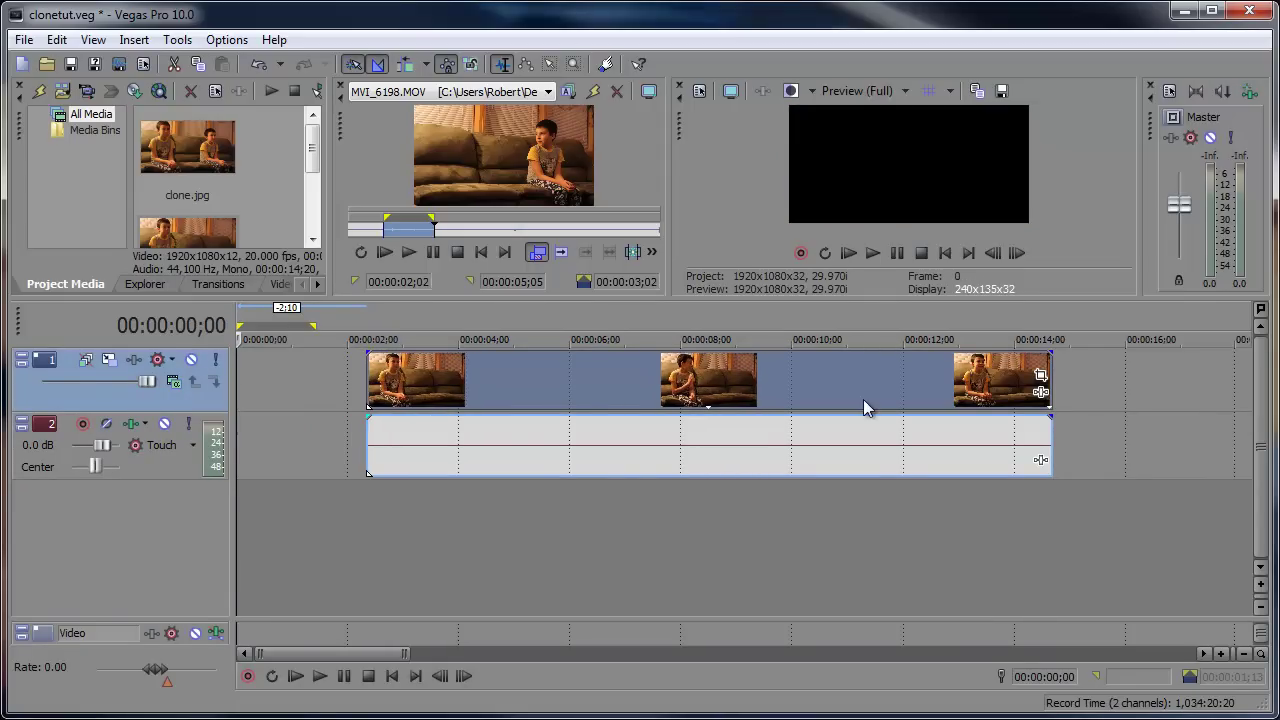
{"action": "left_click_drag", "start_coordinate": [866, 409], "coordinate": [578, 402]}
{"action": "left_click_drag", "start_coordinate": [918, 383], "coordinate": [789, 396]}
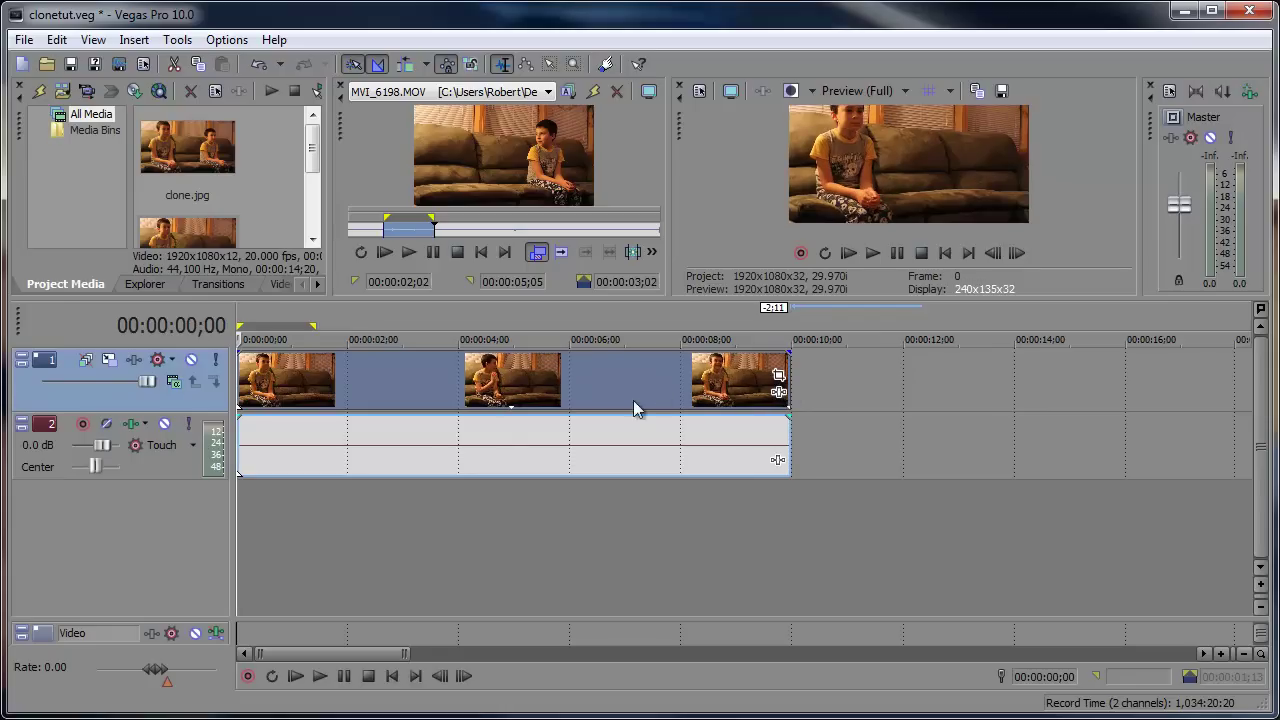
{"action": "left_click_drag", "start_coordinate": [405, 653], "coordinate": [358, 651]}
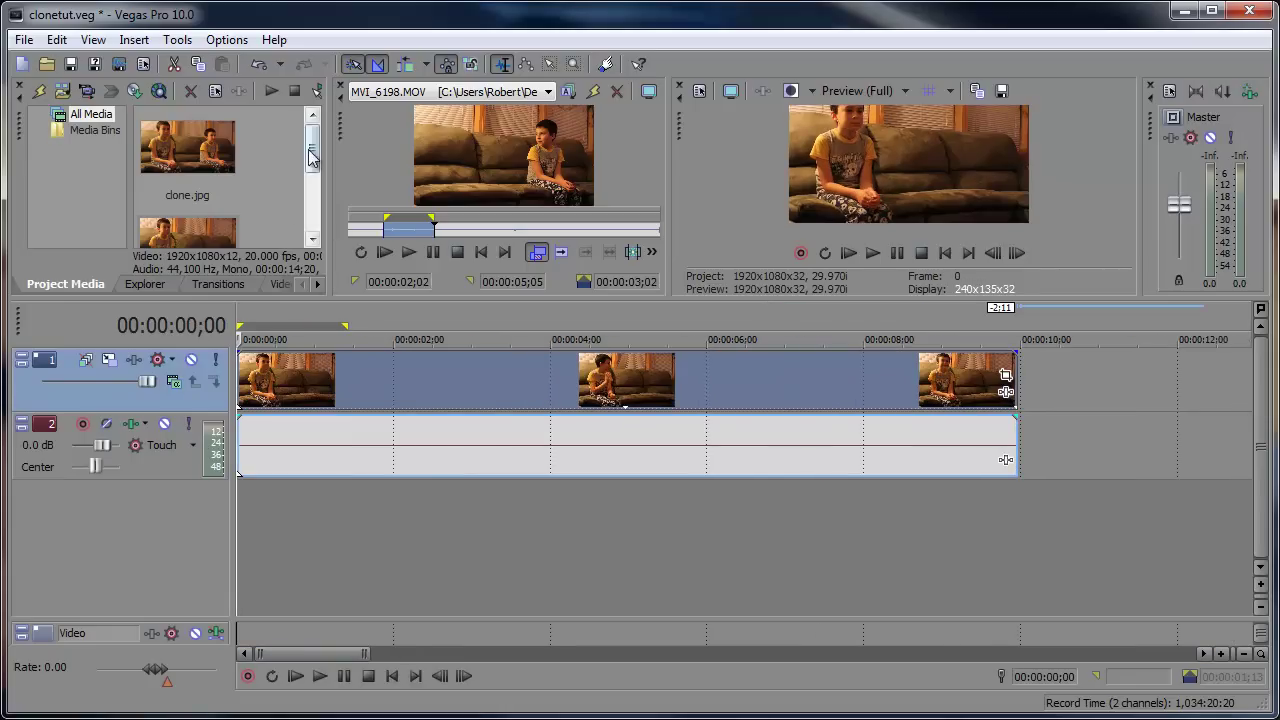
{"action": "left_click_drag", "start_coordinate": [313, 155], "coordinate": [314, 210]}
- Add MVI_6198.MOV on new tracks below and align it to start at 00:00:00, muting track 1 to compare
{"action": "left_click", "coordinate": [188, 187]}
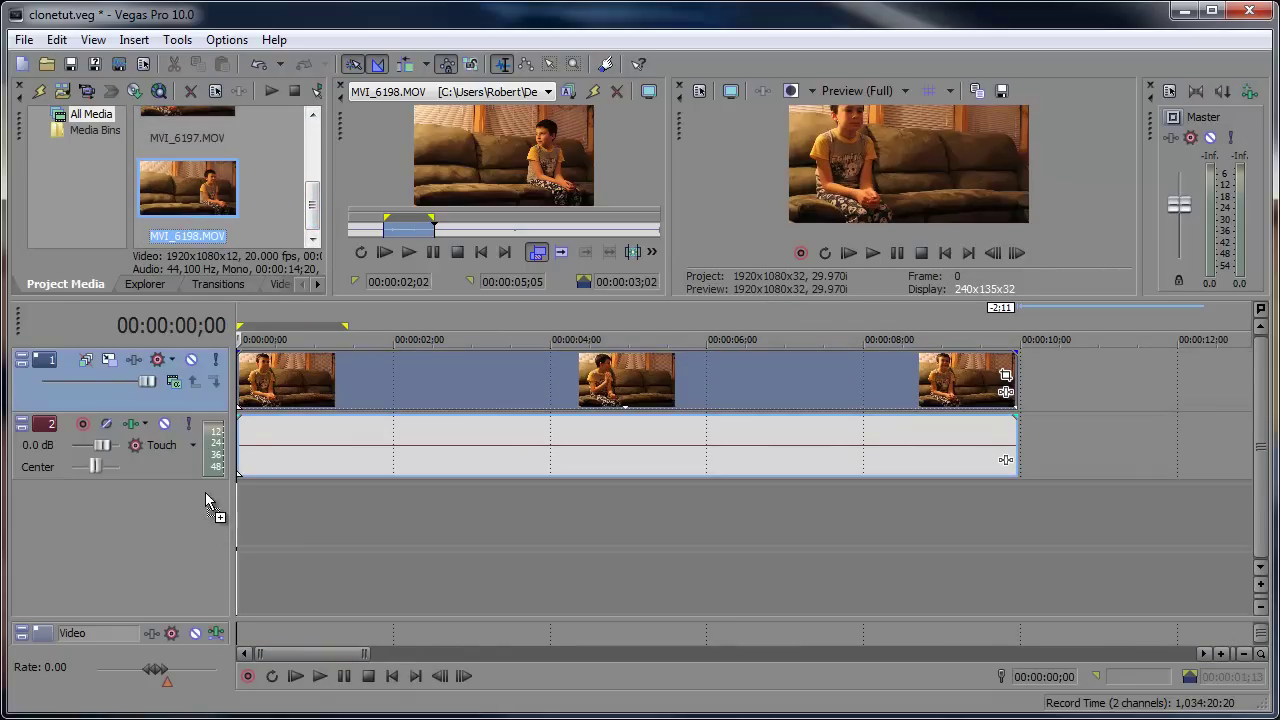
{"action": "left_click_drag", "start_coordinate": [218, 524], "coordinate": [218, 524]}
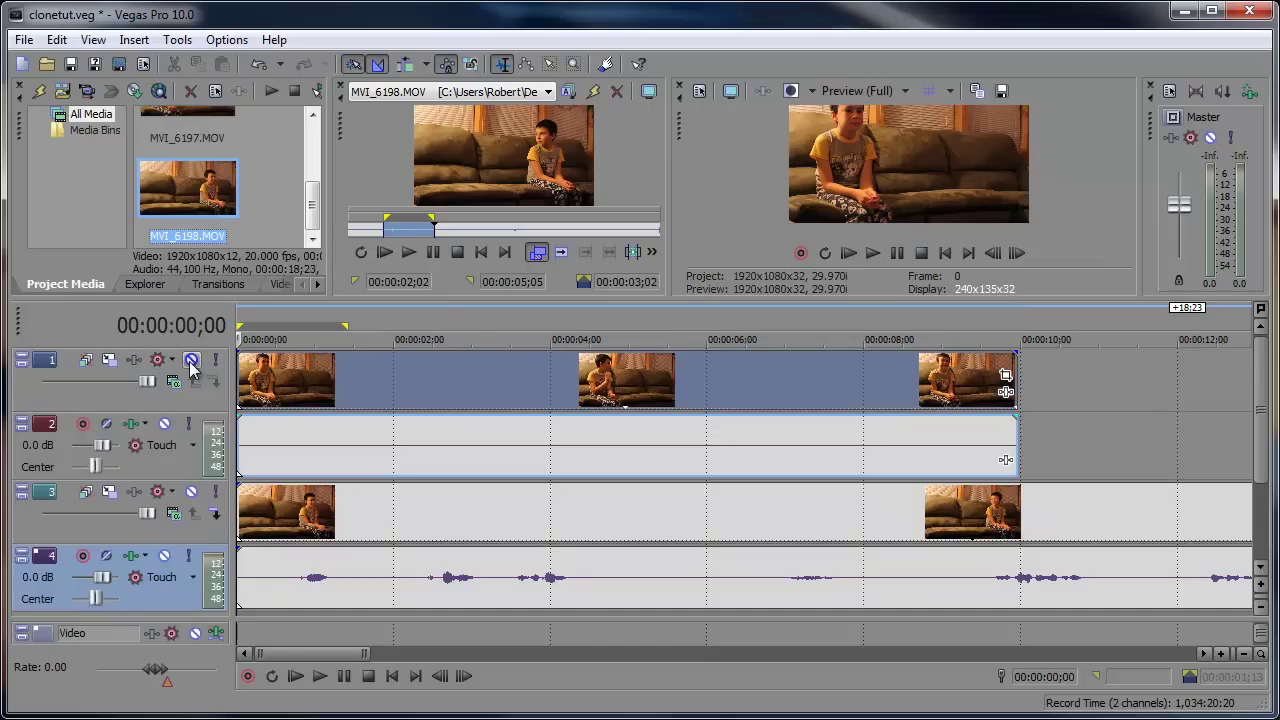
{"action": "left_click", "coordinate": [192, 361]}
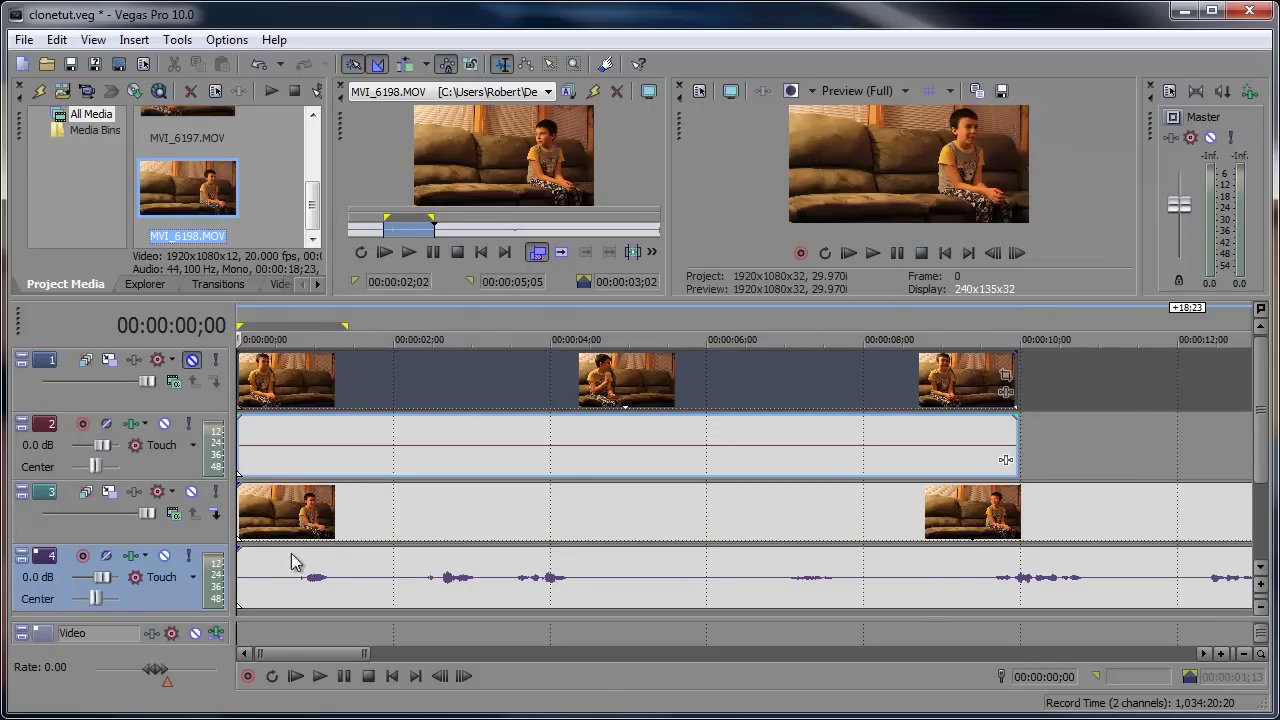
{"action": "left_click_drag", "start_coordinate": [242, 515], "coordinate": [480, 495]}
{"action": "left_click", "coordinate": [339, 311]}
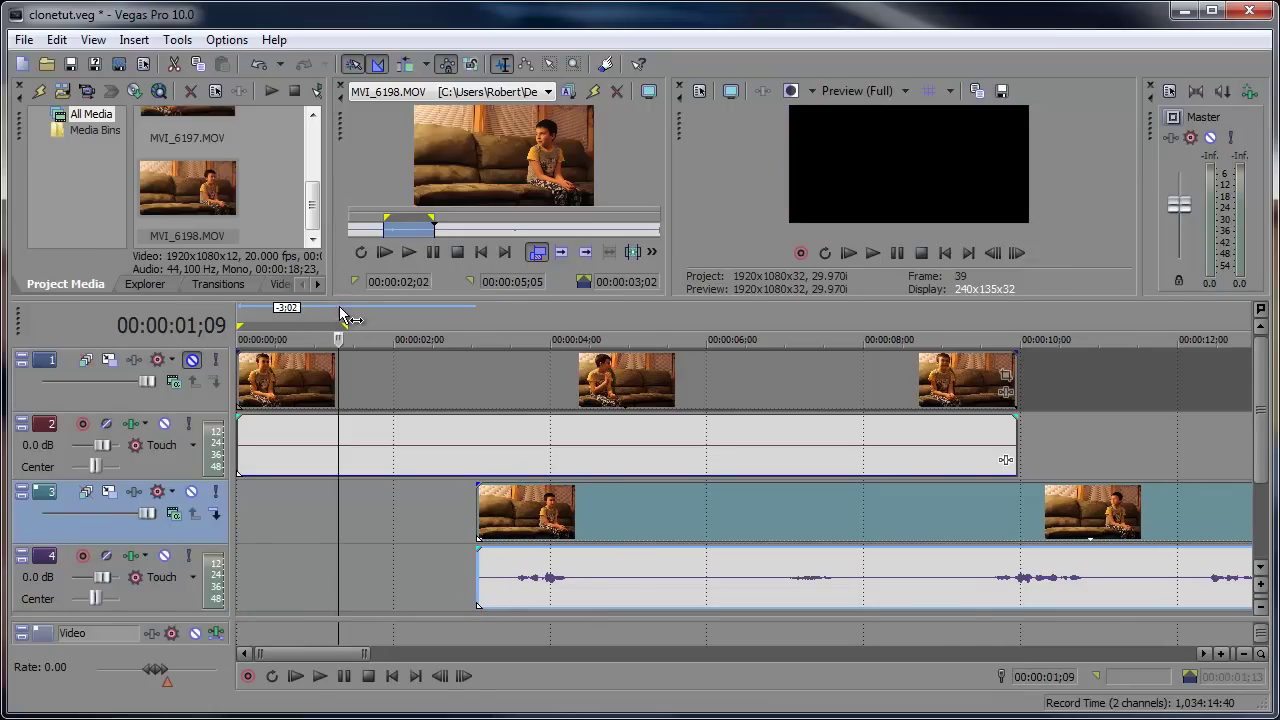
{"action": "left_click_drag", "start_coordinate": [310, 318], "coordinate": [242, 320]}
{"action": "left_click_drag", "start_coordinate": [491, 522], "coordinate": [252, 522]}
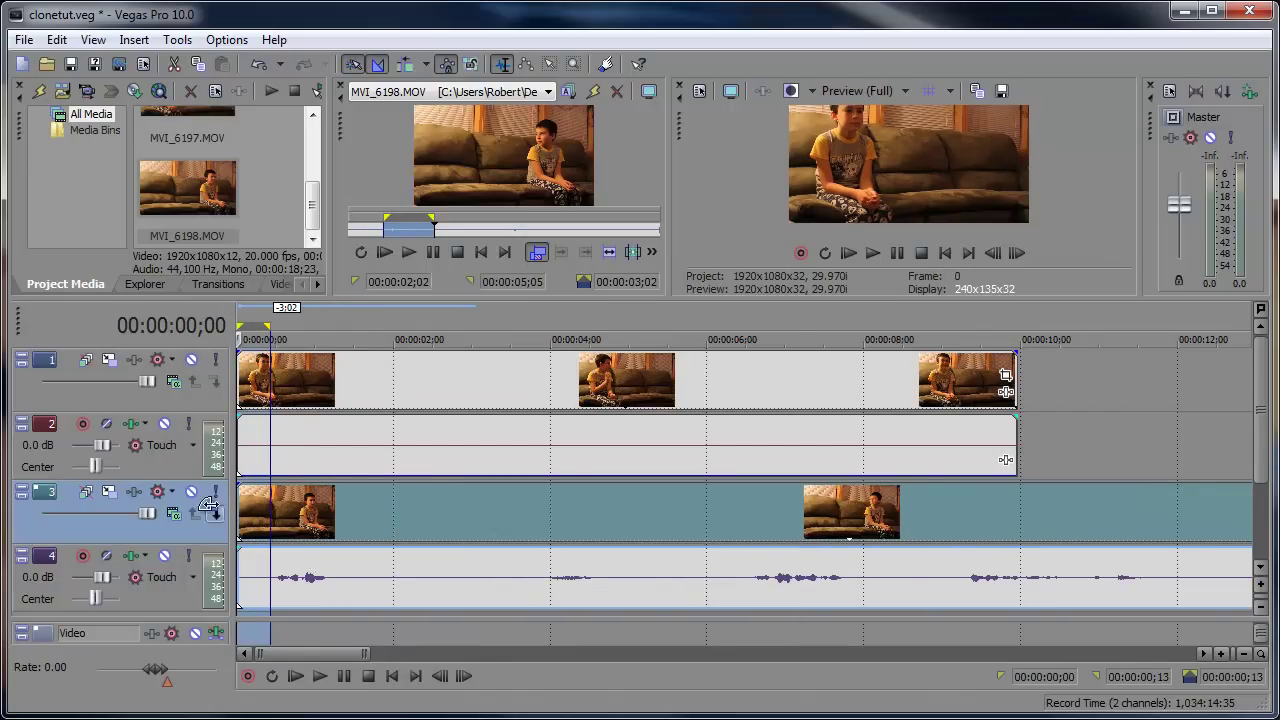
{"action": "left_click_drag", "start_coordinate": [242, 320], "coordinate": [276, 316]}
- Trim the MVI_6198 event's end to match track 1's length, then unmute track 1
{"action": "left_click", "coordinate": [191, 359]}
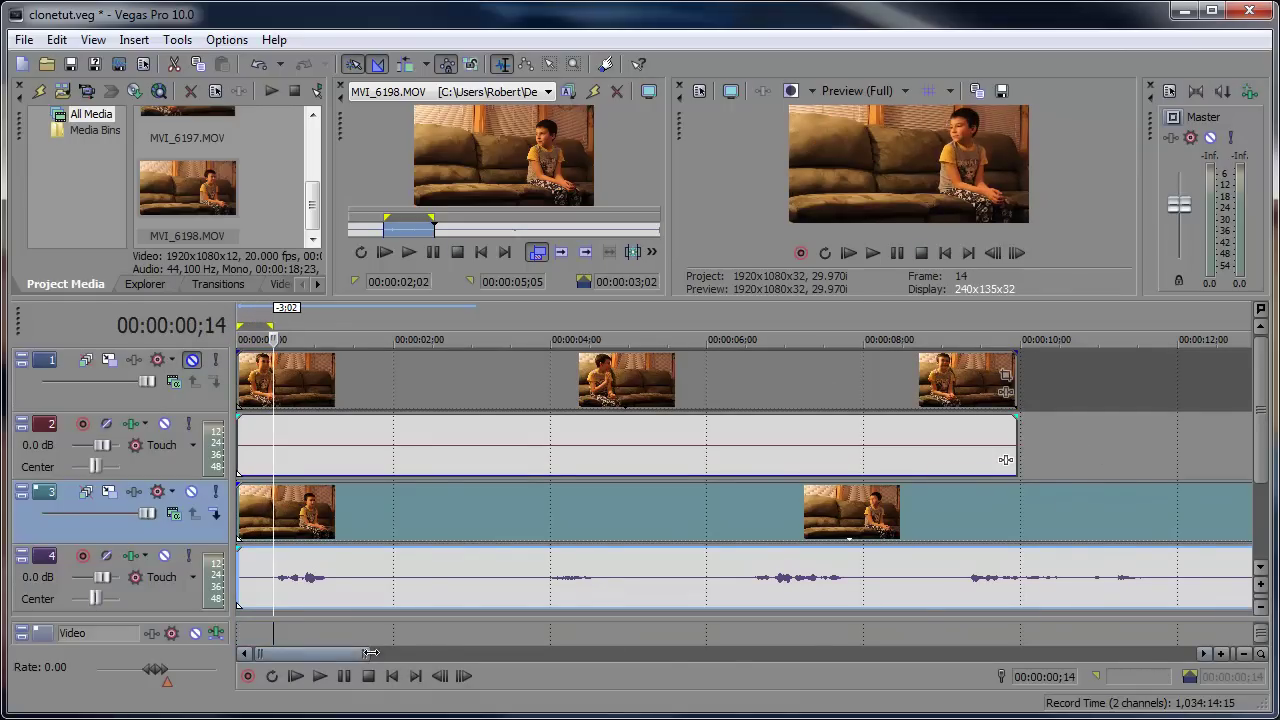
{"action": "left_click_drag", "start_coordinate": [365, 654], "coordinate": [426, 654]}
{"action": "left_click_drag", "start_coordinate": [1016, 507], "coordinate": [728, 507]}
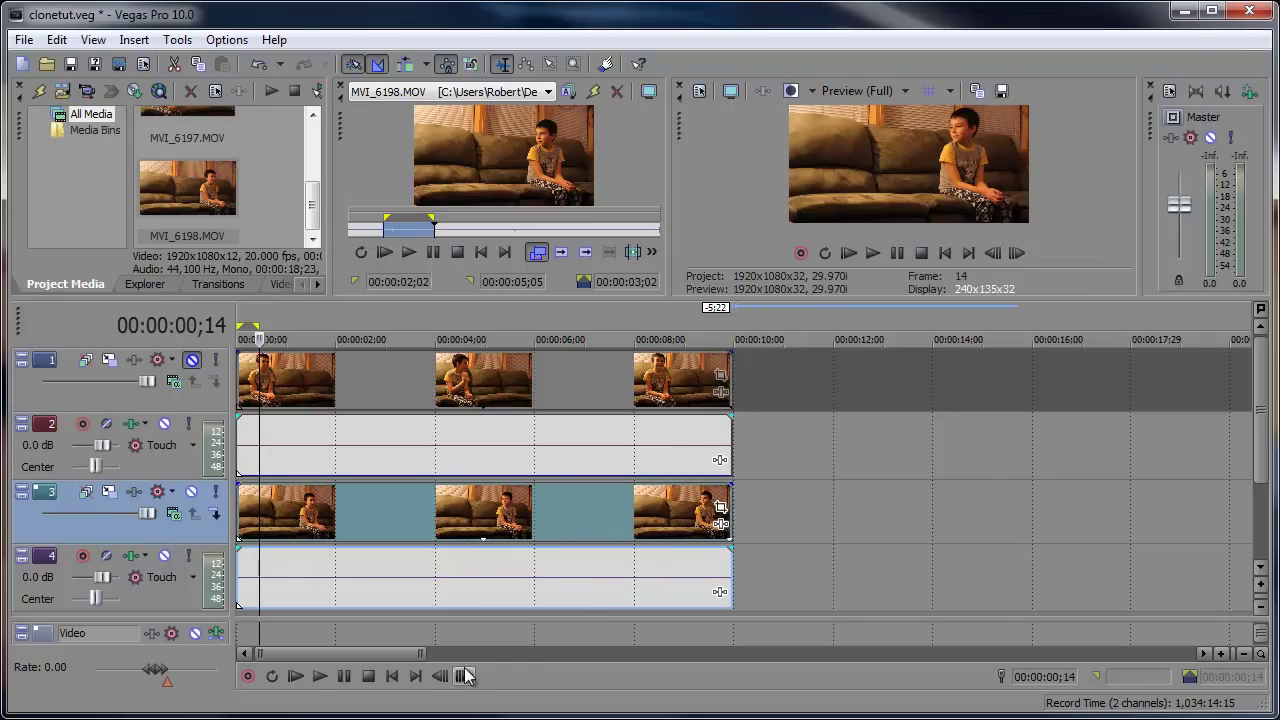
{"action": "left_click", "coordinate": [431, 656]}
{"action": "double_click", "coordinate": [431, 656]}
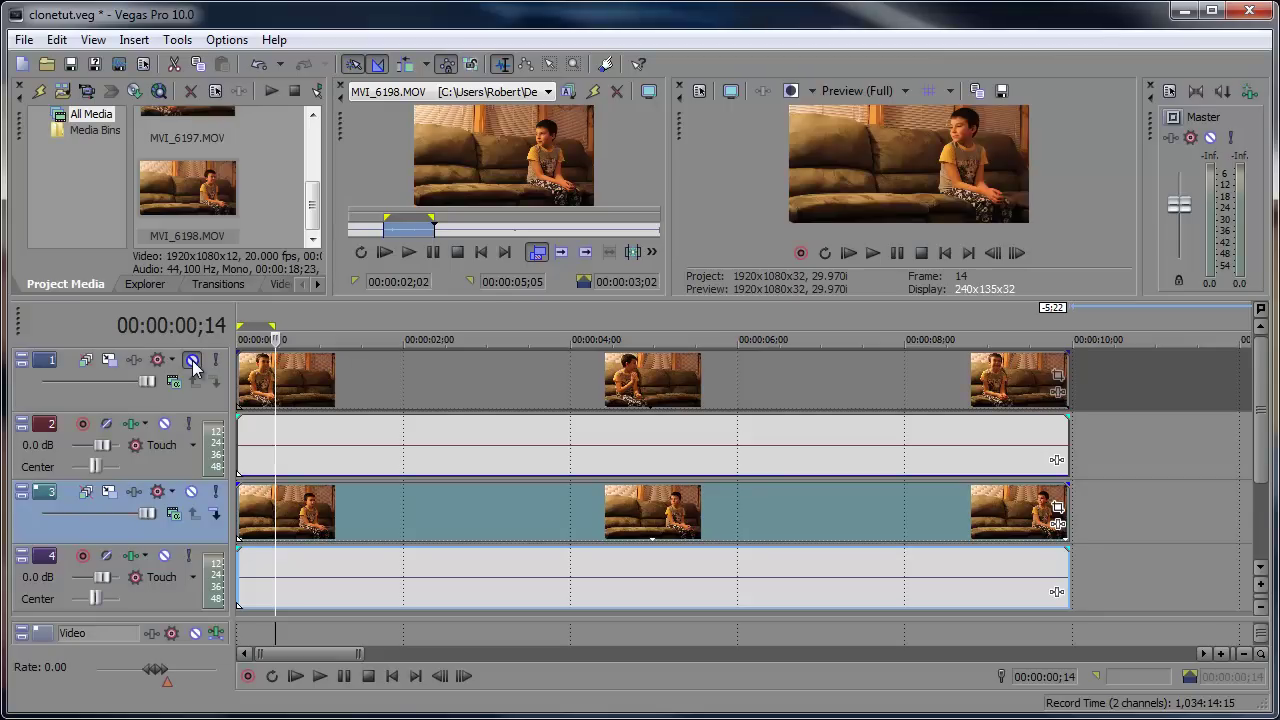
{"action": "left_click", "coordinate": [275, 372]}
{"action": "left_click", "coordinate": [406, 380]}
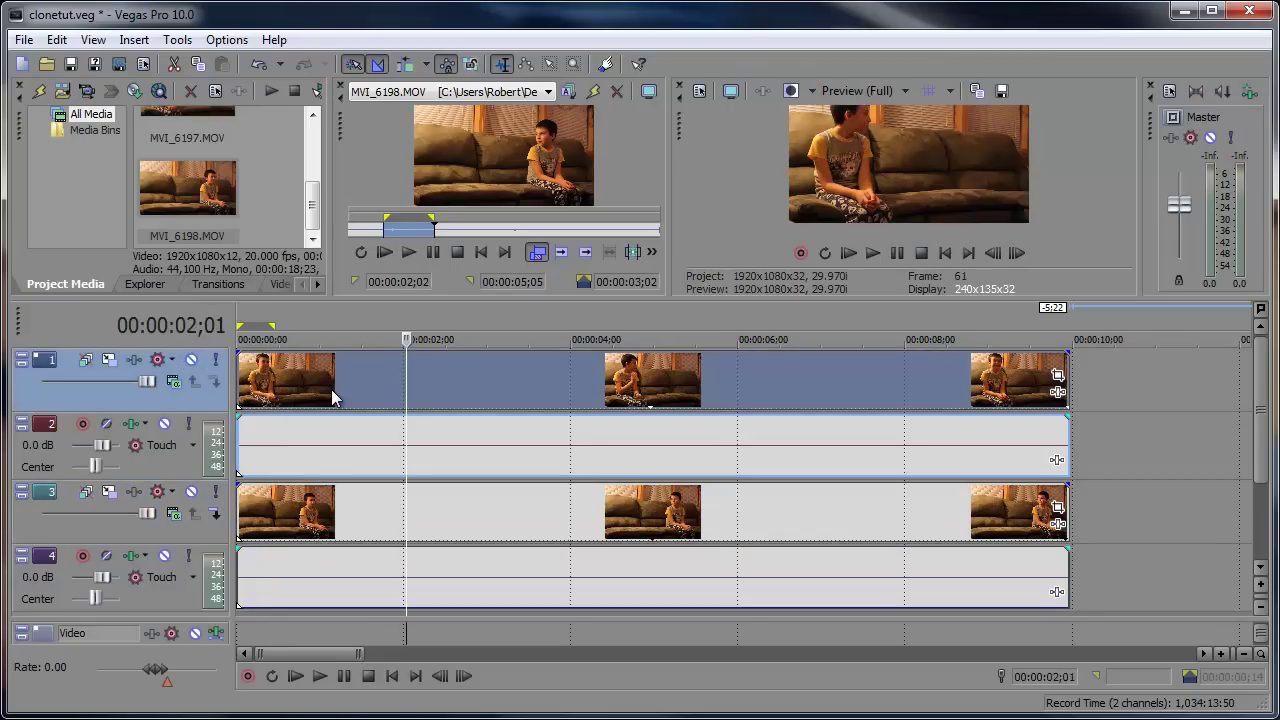
- Open Event Pan/Crop for the MVI_6197 event, enable masking, and select the Anchor Creation Tool
{"action": "left_click", "coordinate": [1057, 380]}
{"action": "left_click_drag", "start_coordinate": [437, 234], "coordinate": [428, 176]}
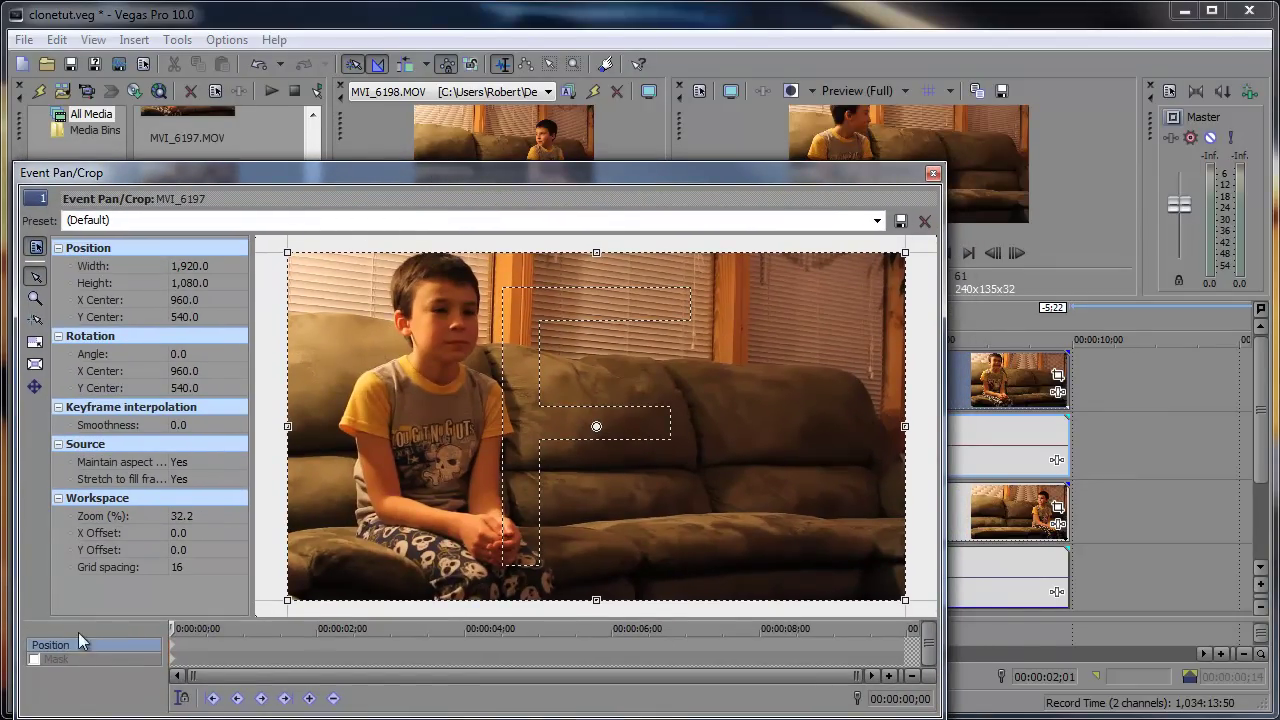
{"action": "left_click", "coordinate": [35, 659]}
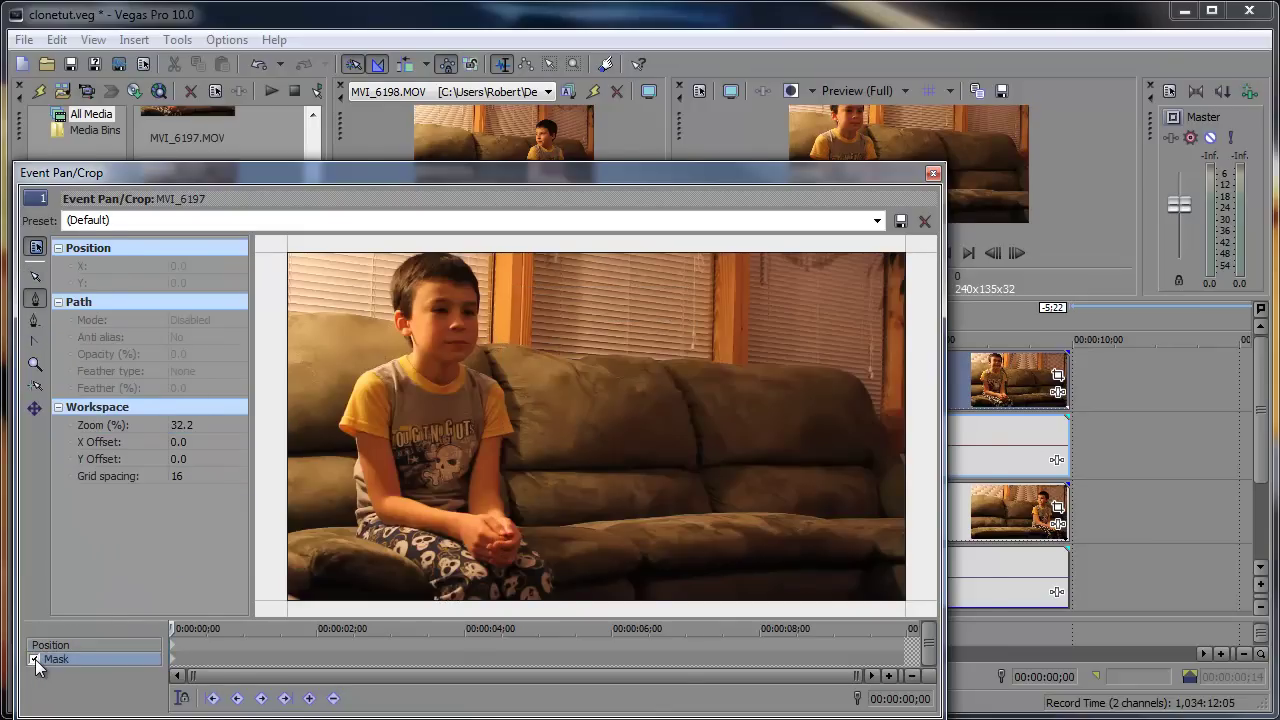
{"action": "left_click_drag", "start_coordinate": [215, 172], "coordinate": [228, 280]}
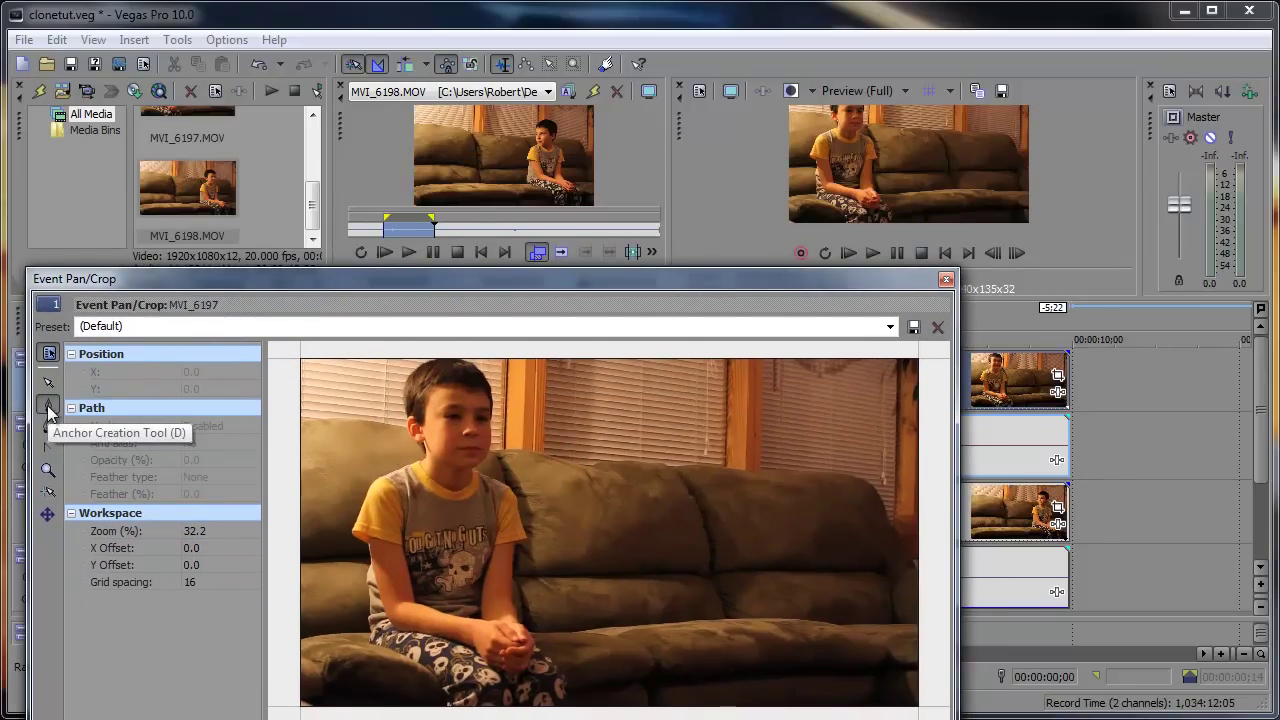
{"action": "left_click", "coordinate": [48, 408]}
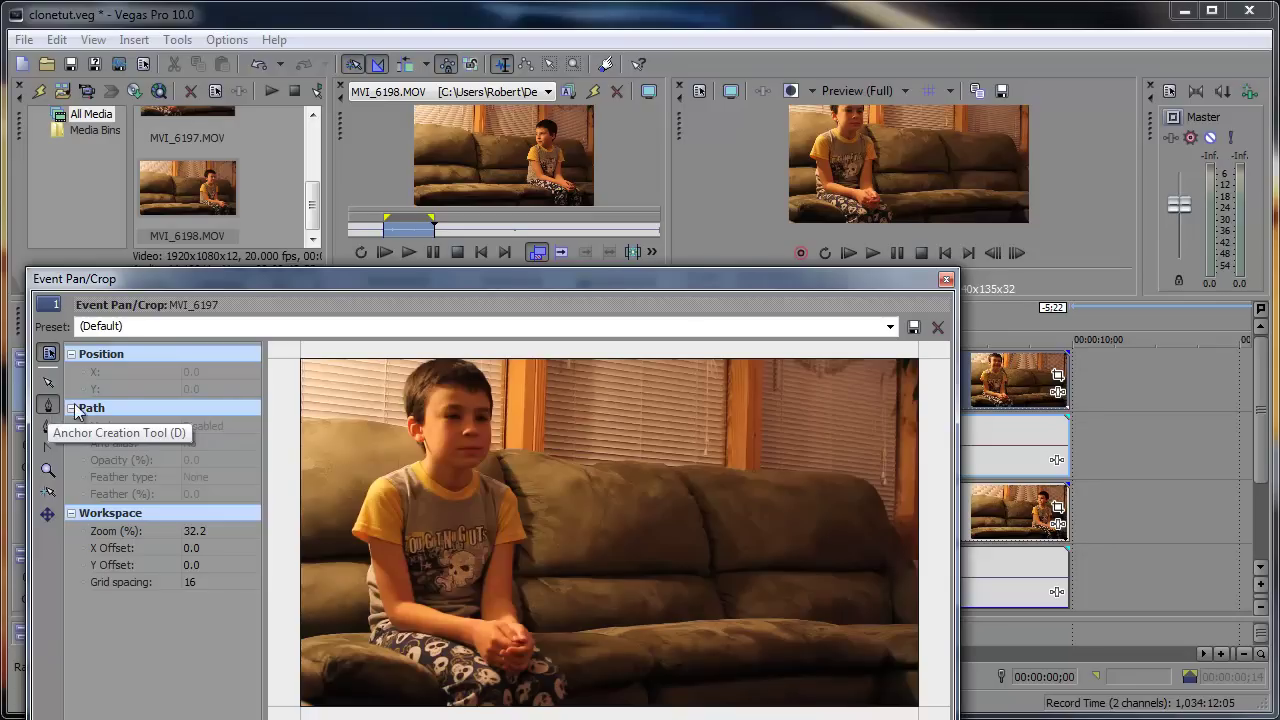
- Place mask points from the frame's top-left, down the couch's middle, to the bottom-left corner
{"action": "left_click", "coordinate": [288, 352]}
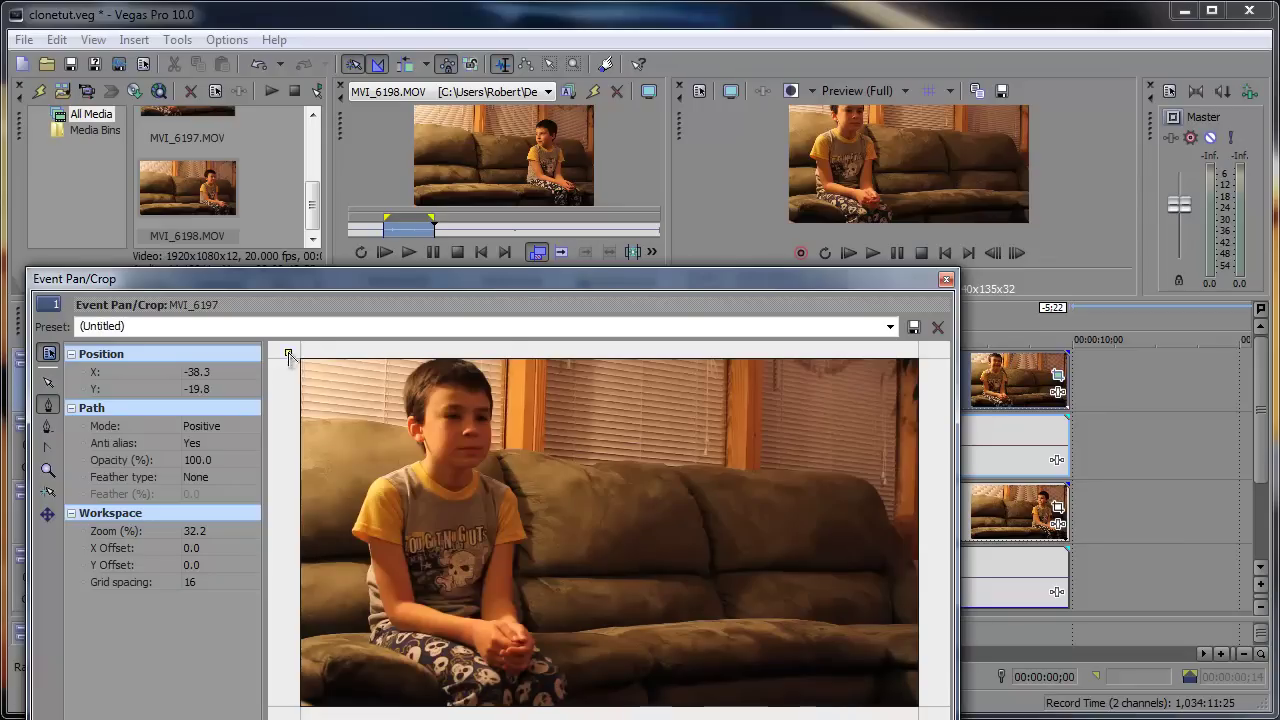
{"action": "left_click", "coordinate": [536, 343]}
{"action": "left_click", "coordinate": [533, 461]}
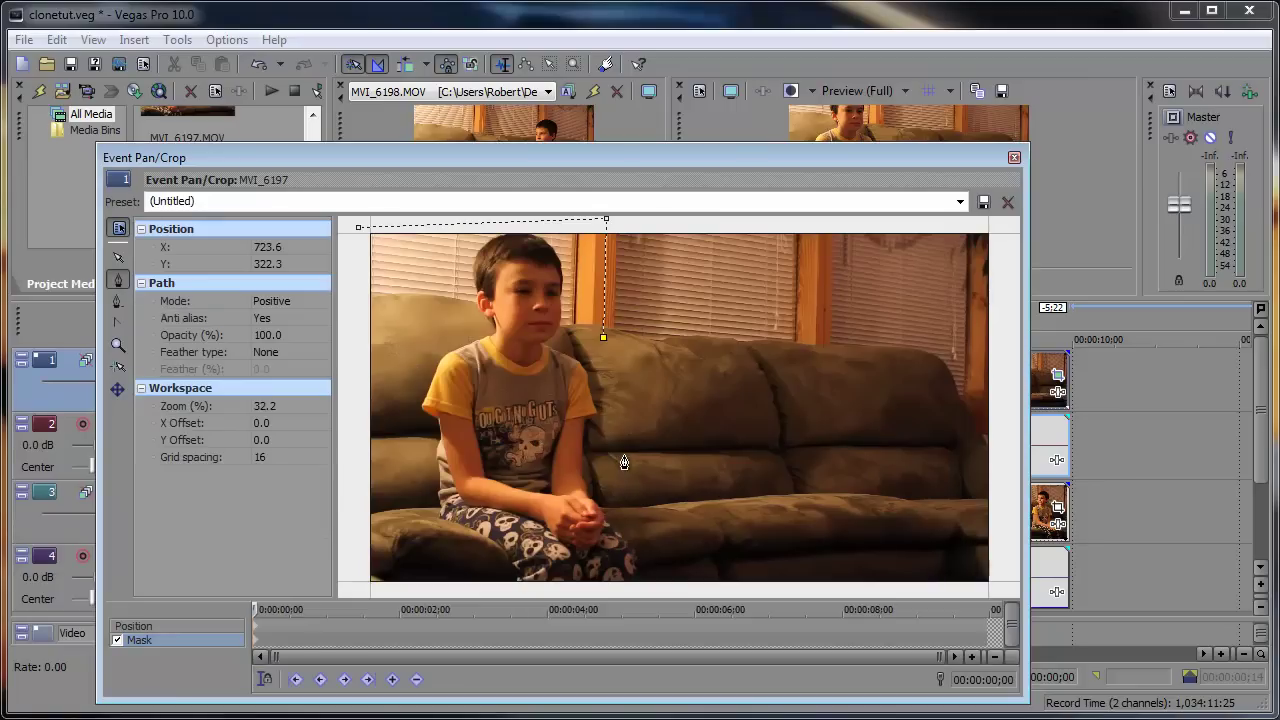
{"action": "left_click", "coordinate": [623, 456]}
{"action": "left_click", "coordinate": [641, 508]}
{"action": "left_click", "coordinate": [703, 540]}
{"action": "left_click", "coordinate": [712, 588]}
{"action": "left_click", "coordinate": [362, 590]}
{"action": "left_click_drag", "start_coordinate": [432, 163], "coordinate": [306, 288]}
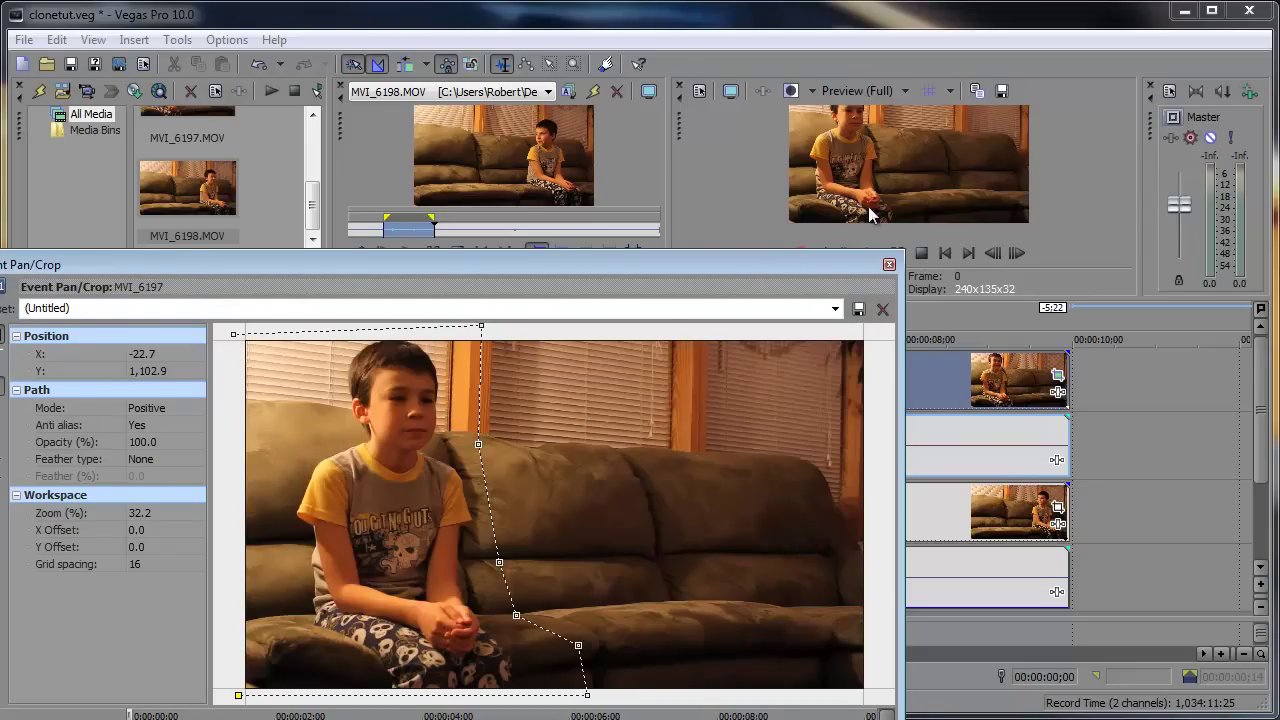
- Close the mask path at its first anchor and set feather type Both at 22.5%
{"action": "left_click", "coordinate": [233, 333]}
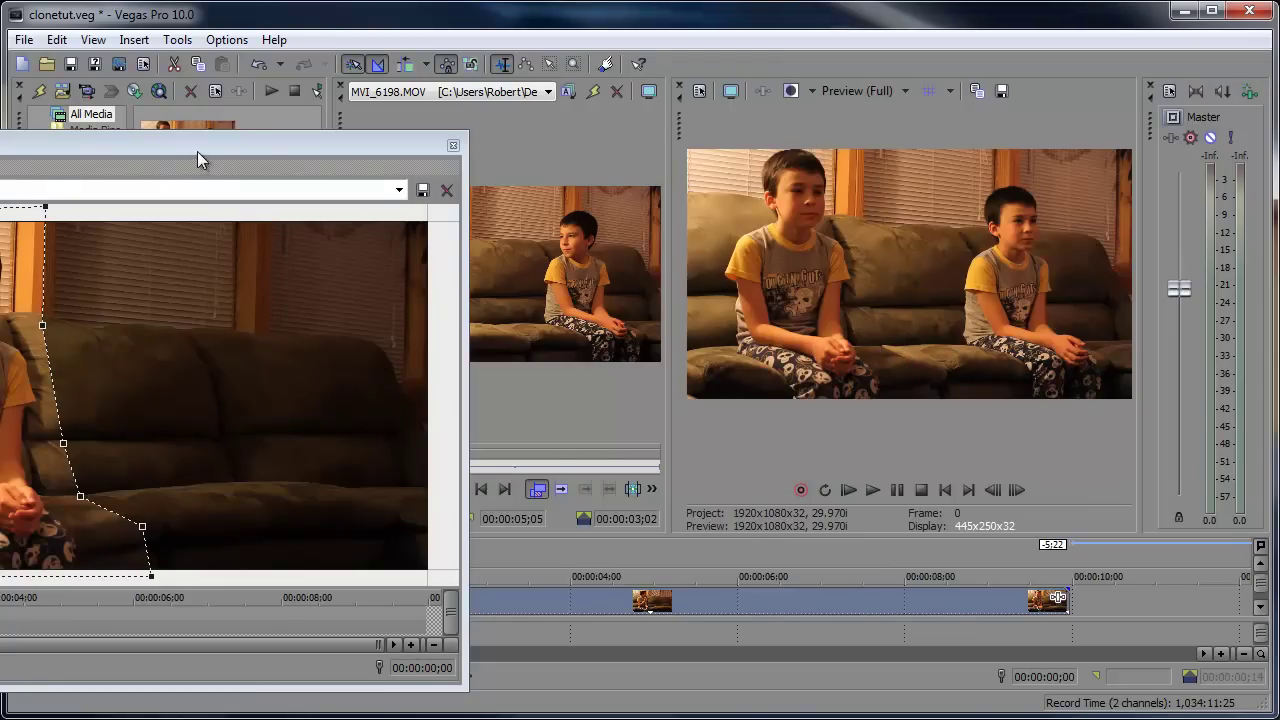
{"action": "left_click_drag", "start_coordinate": [197, 151], "coordinate": [688, 385]}
{"action": "left_click", "coordinate": [238, 572]}
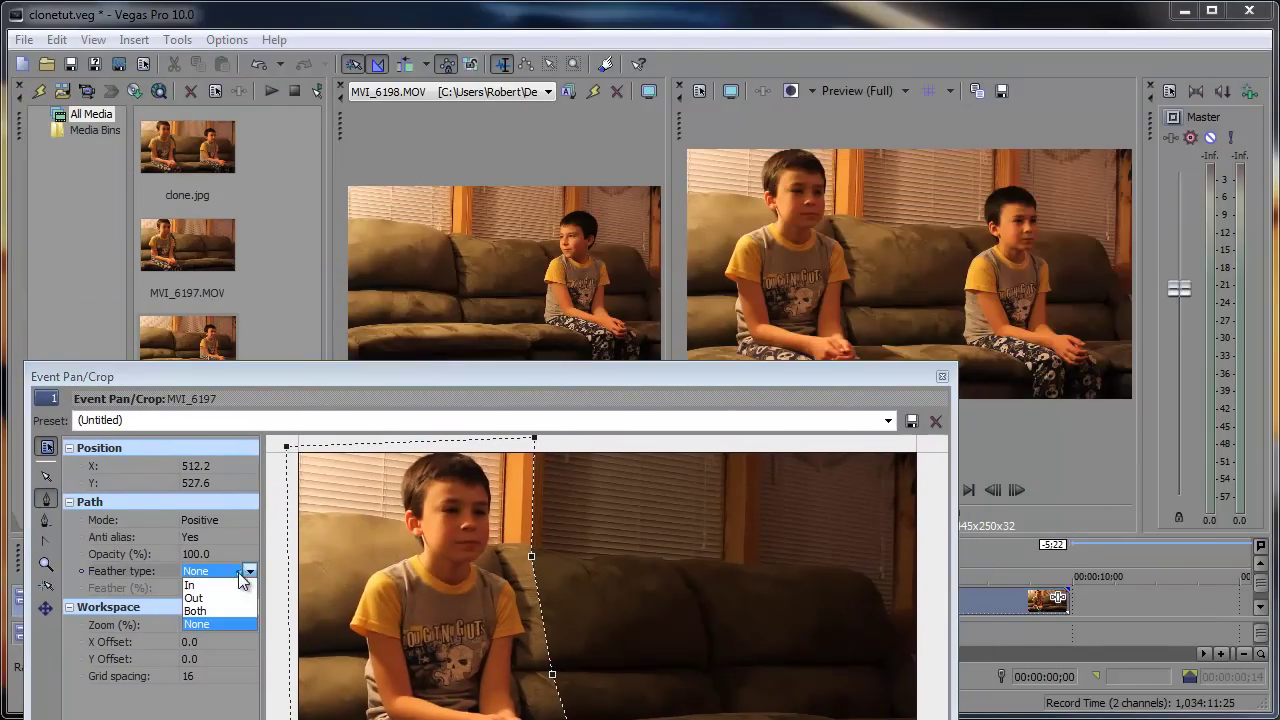
{"action": "left_click", "coordinate": [196, 611]}
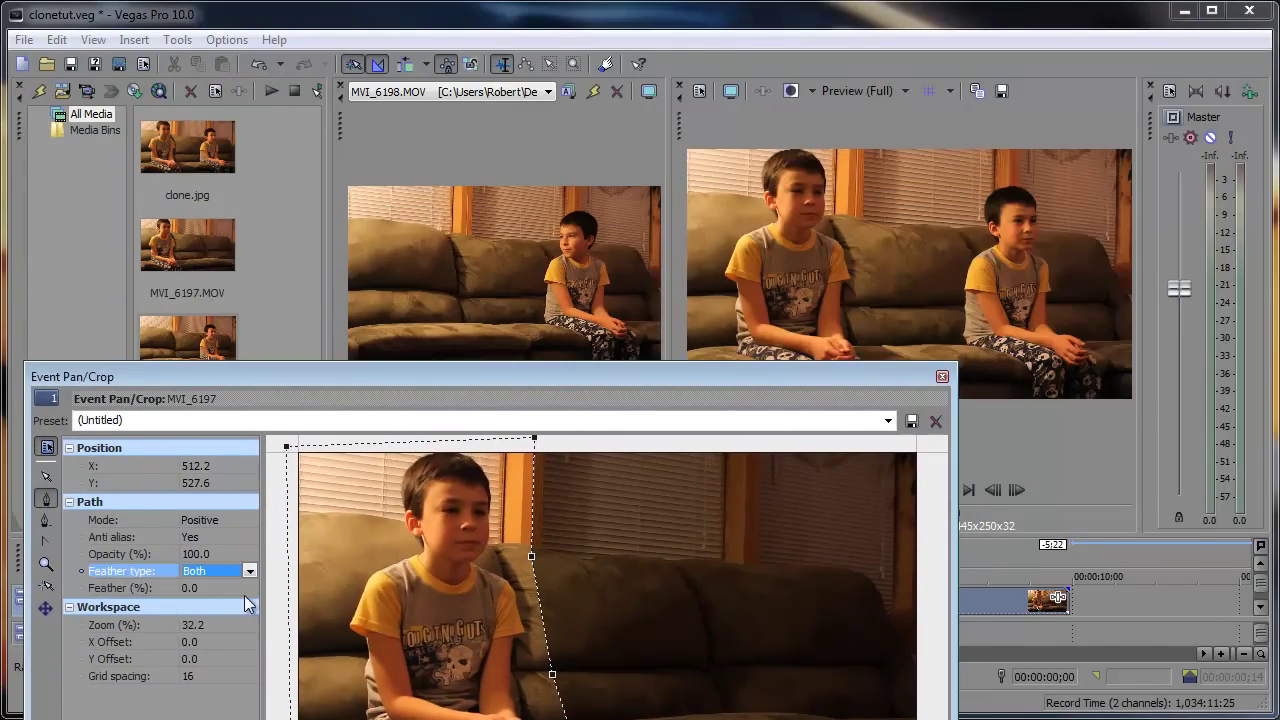
{"action": "left_click", "coordinate": [250, 589]}
{"action": "left_click", "coordinate": [249, 589]}
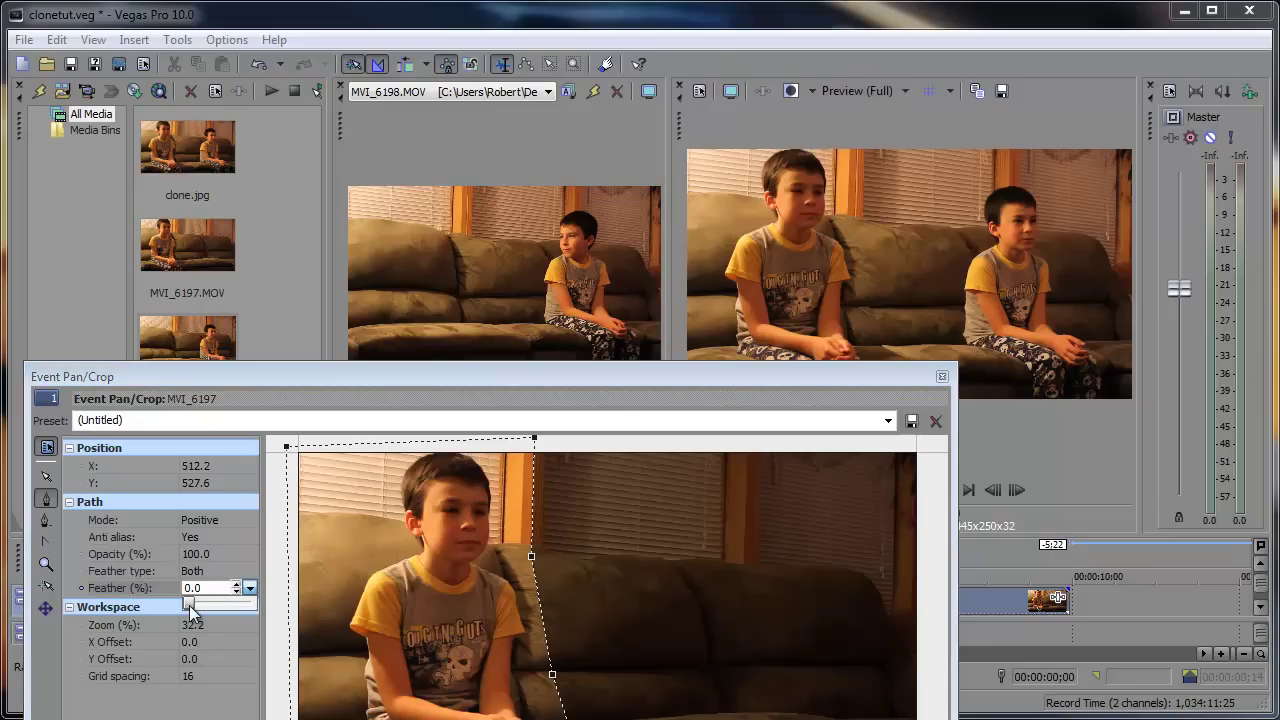
{"action": "left_click_drag", "start_coordinate": [188, 604], "coordinate": [216, 609]}
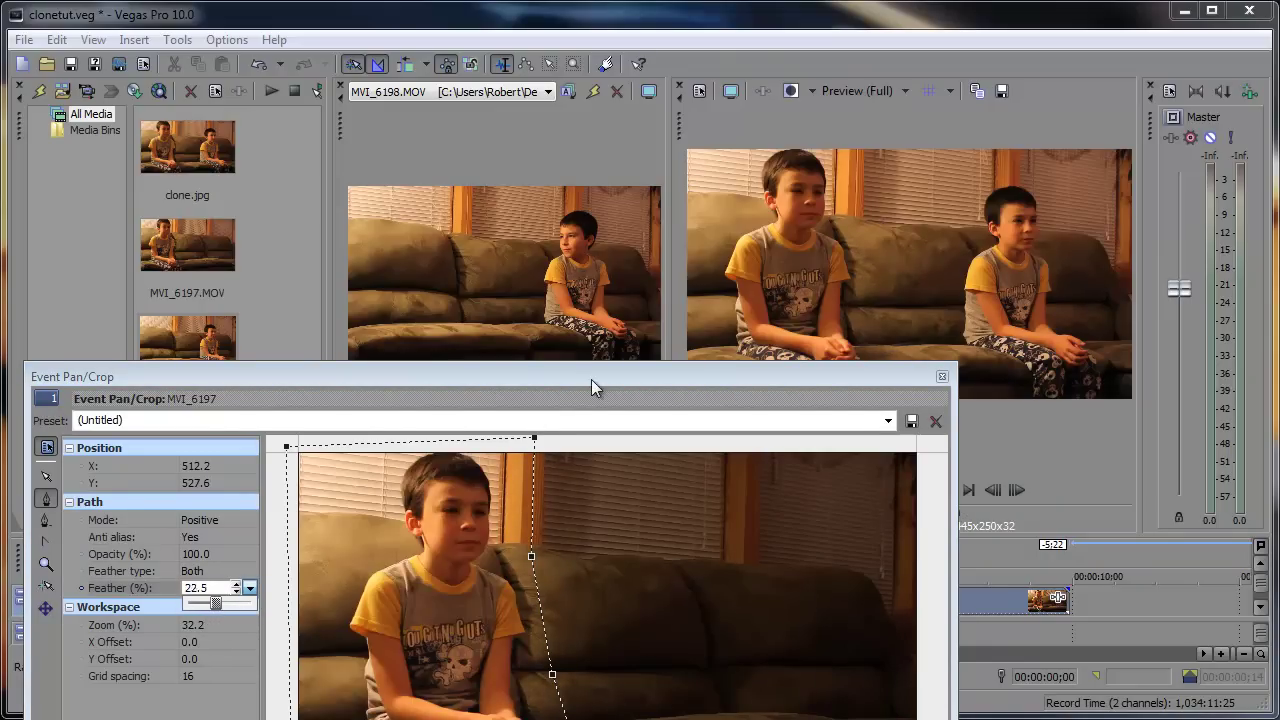
{"action": "left_click_drag", "start_coordinate": [591, 379], "coordinate": [658, 175]}
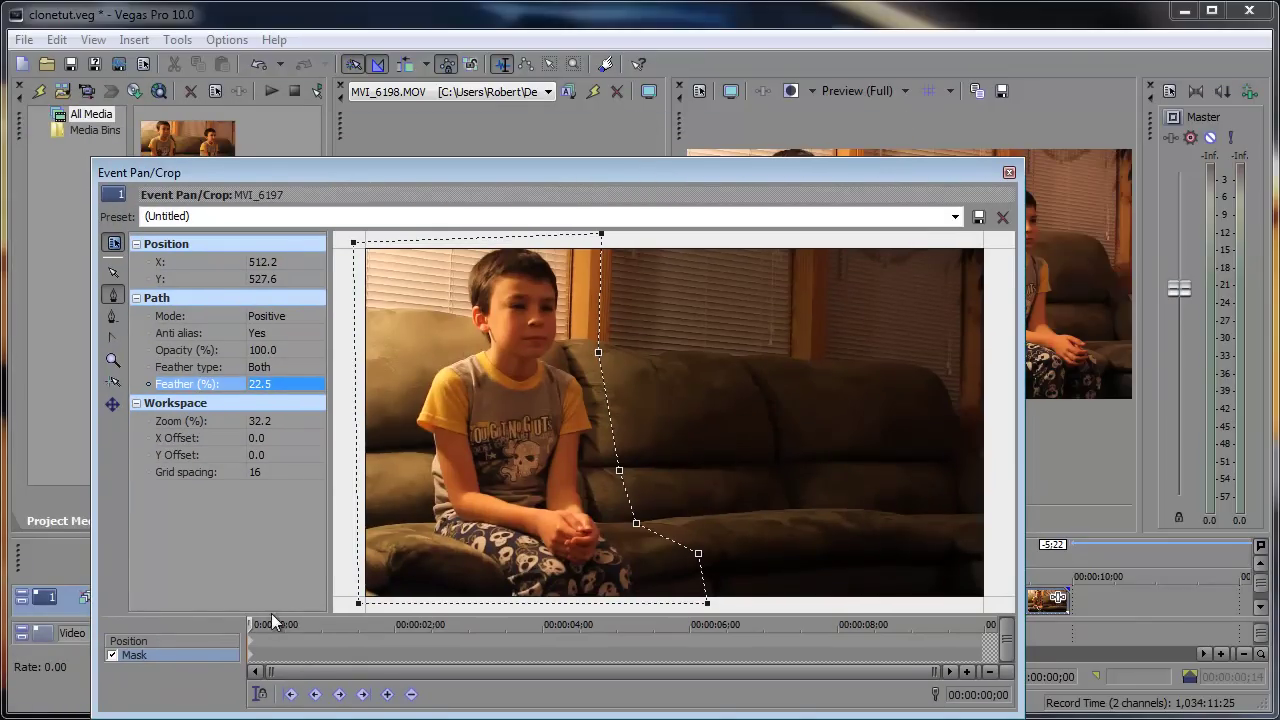
- Scrub the mask keyframe timeline through 00:00:01;14, 00:00:04;05 and 00:00:05;04 to check the clone
{"action": "left_click", "coordinate": [253, 624]}
{"action": "left_click", "coordinate": [353, 624]}
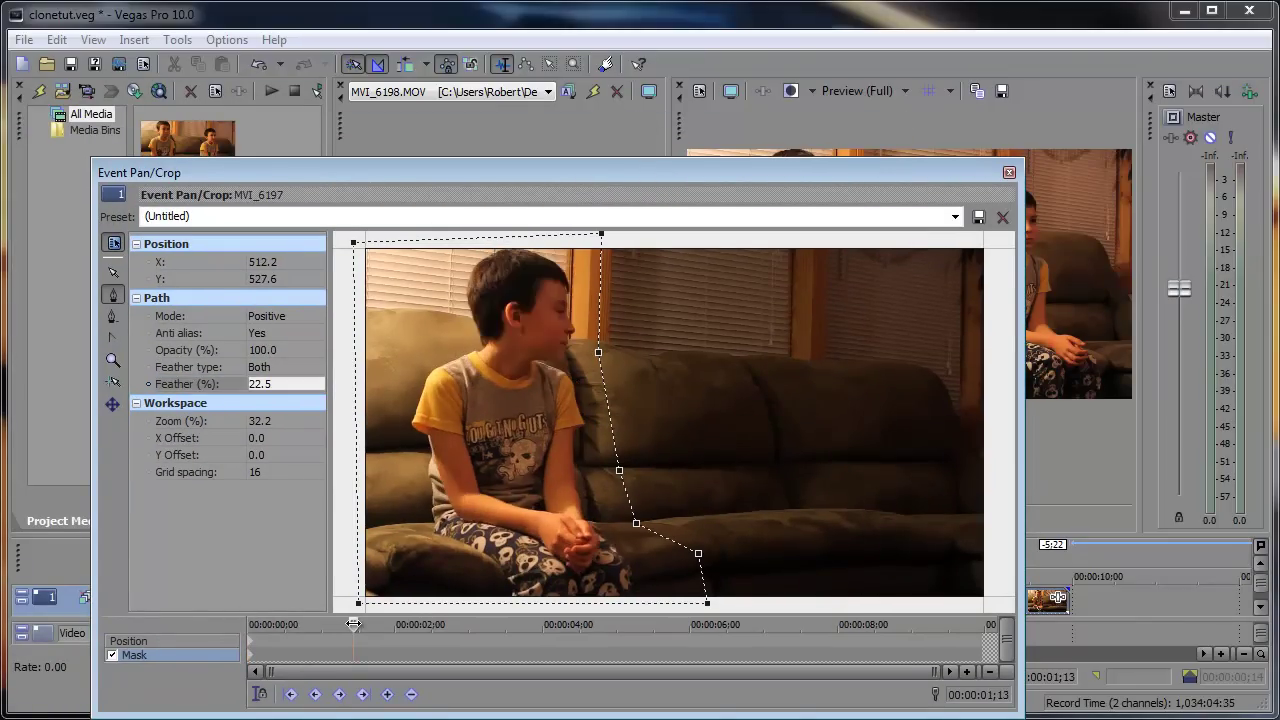
{"action": "left_click", "coordinate": [430, 625]}
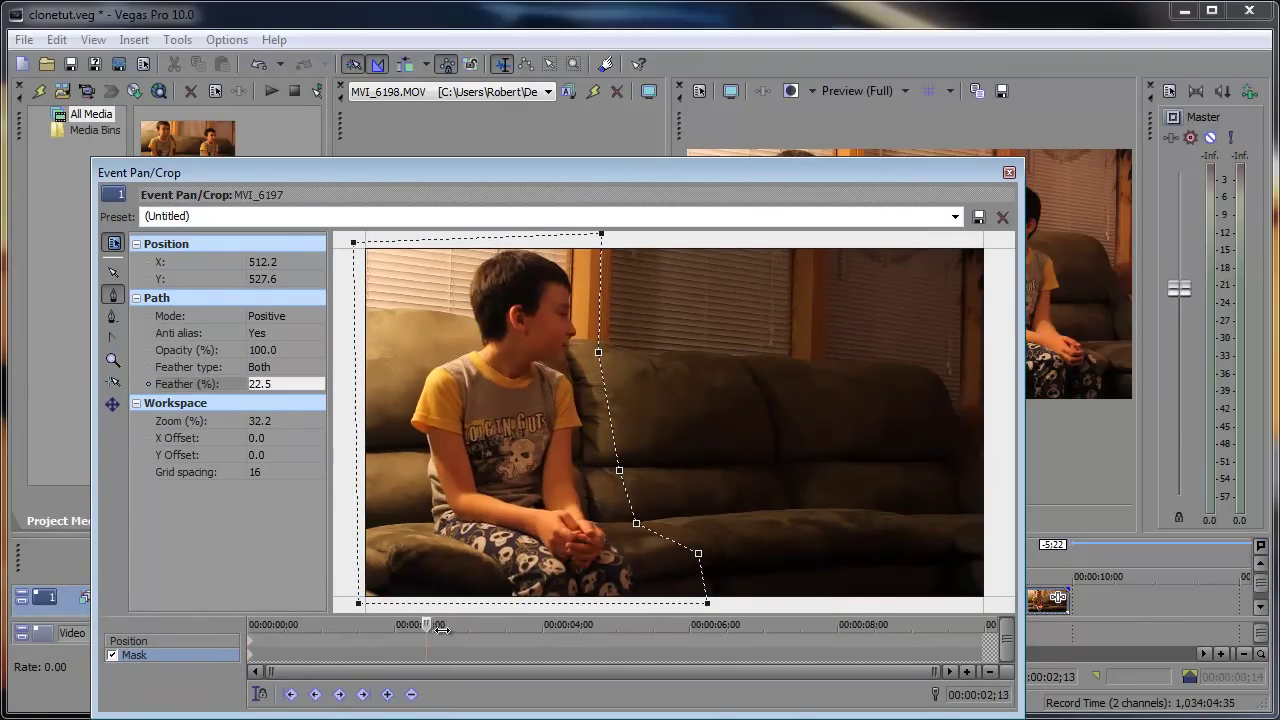
{"action": "left_click", "coordinate": [554, 625]}
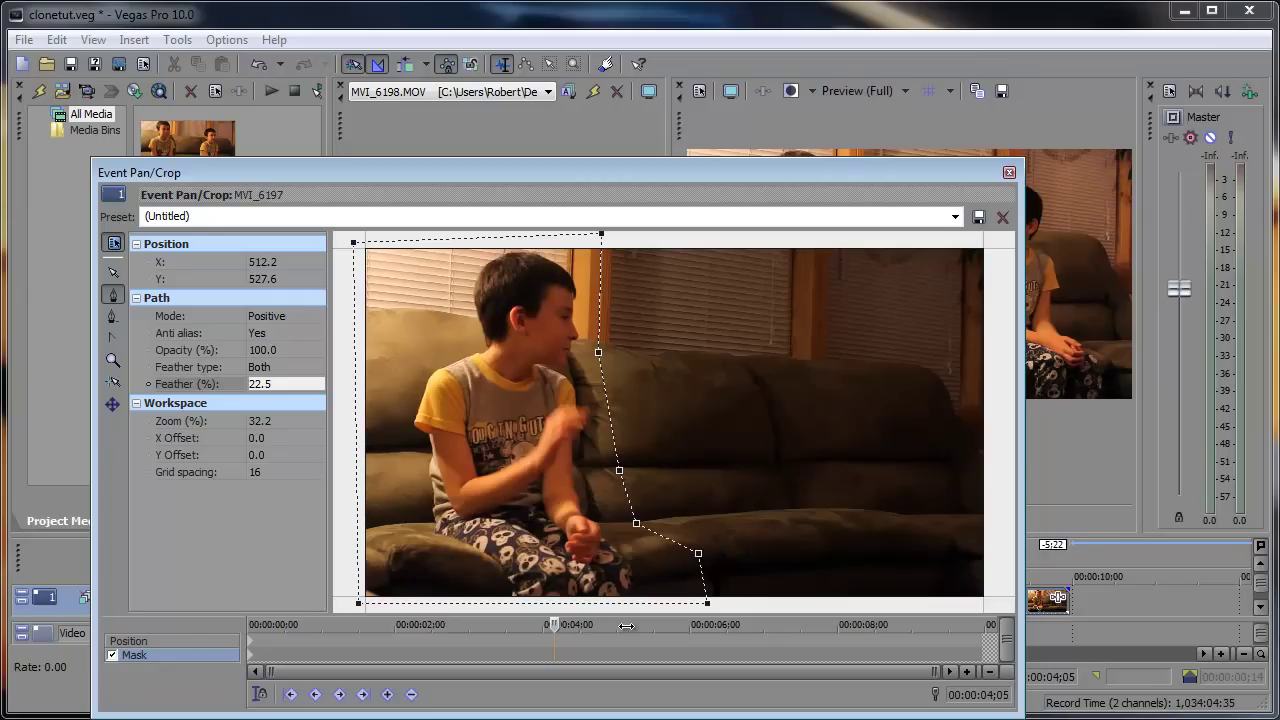
{"action": "left_click", "coordinate": [626, 625]}
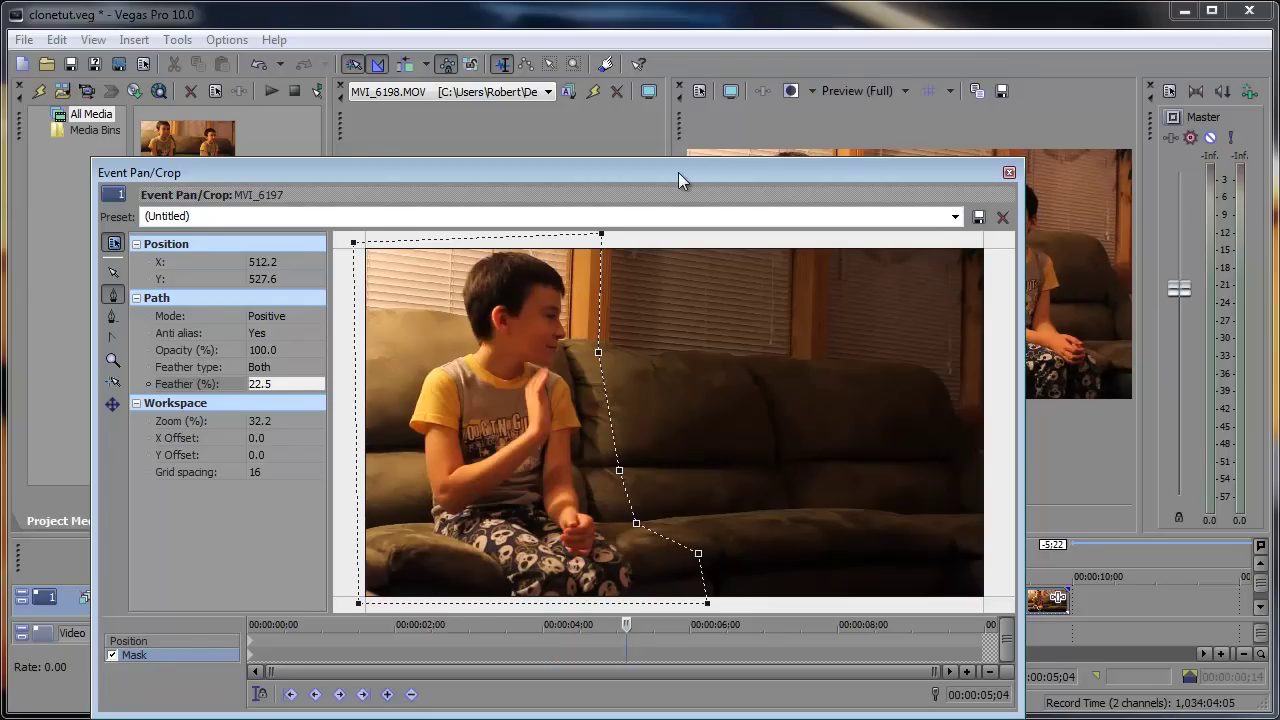
{"action": "left_click_drag", "start_coordinate": [678, 172], "coordinate": [618, 191]}
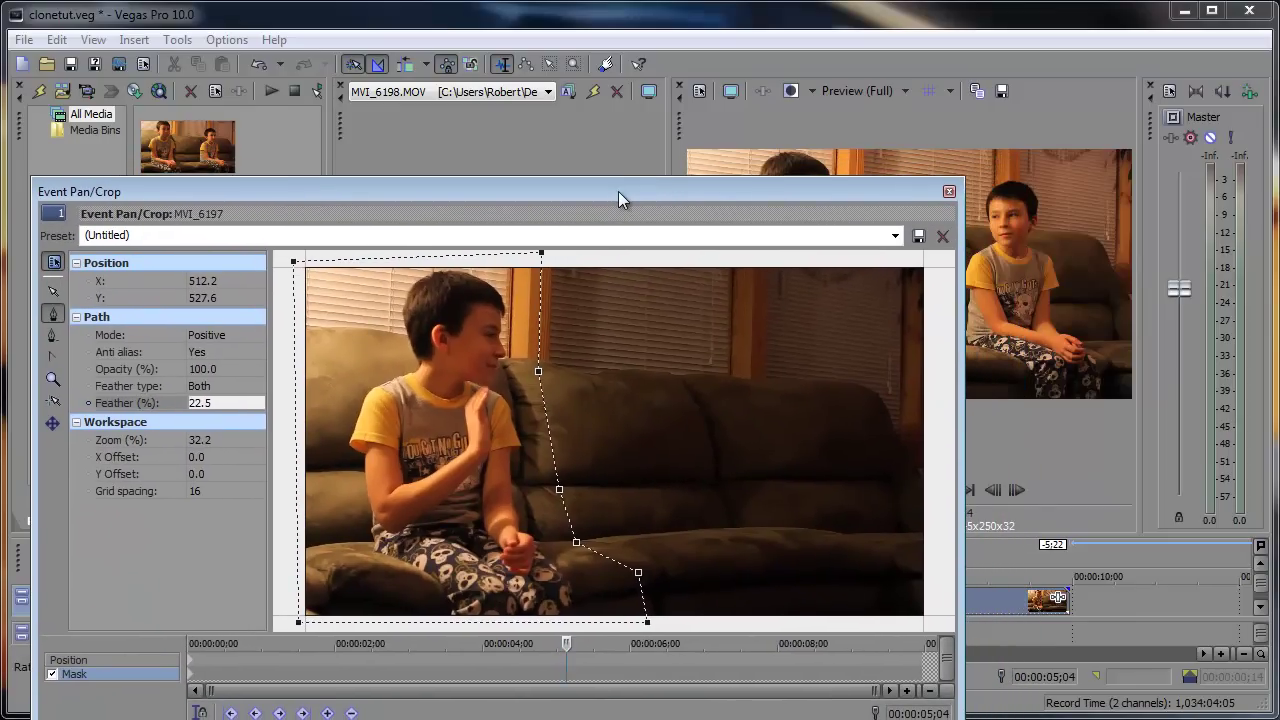
- Close Pan/Crop, enlarge the timeline, play the composite from the start, and park at 00:00:08;12
{"action": "left_click", "coordinate": [944, 193]}
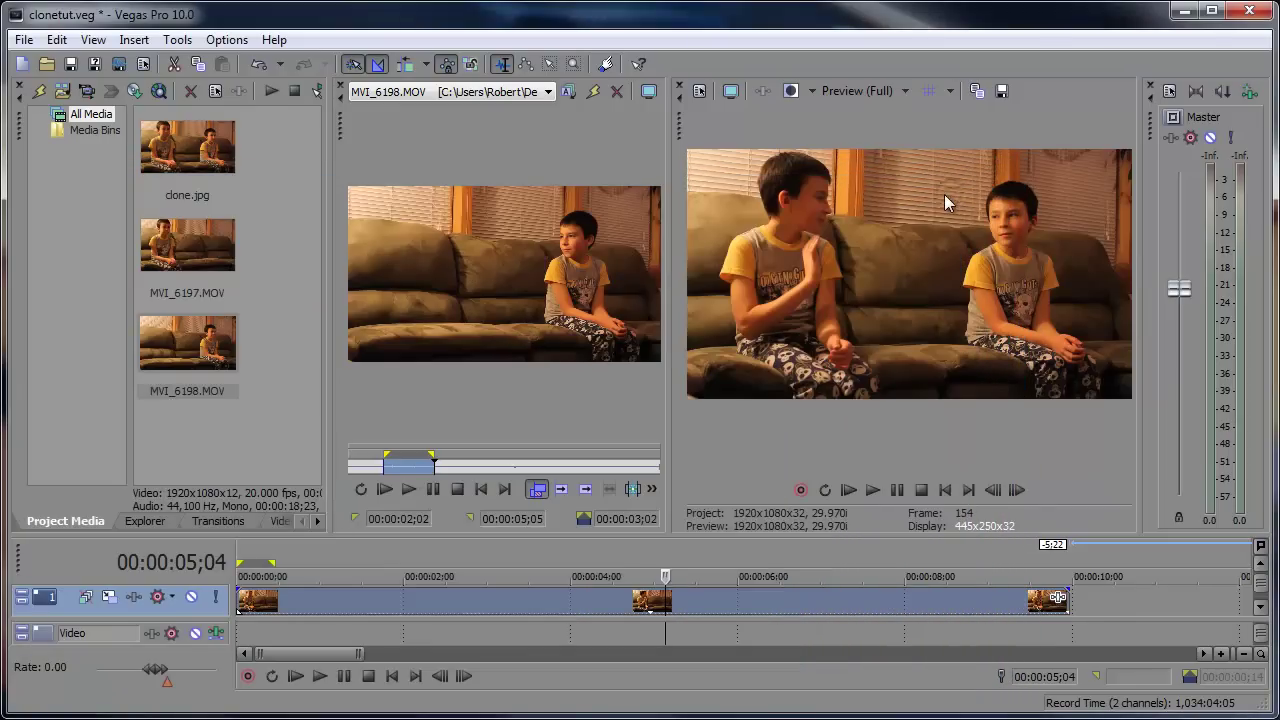
{"action": "left_click_drag", "start_coordinate": [815, 536], "coordinate": [823, 398]}
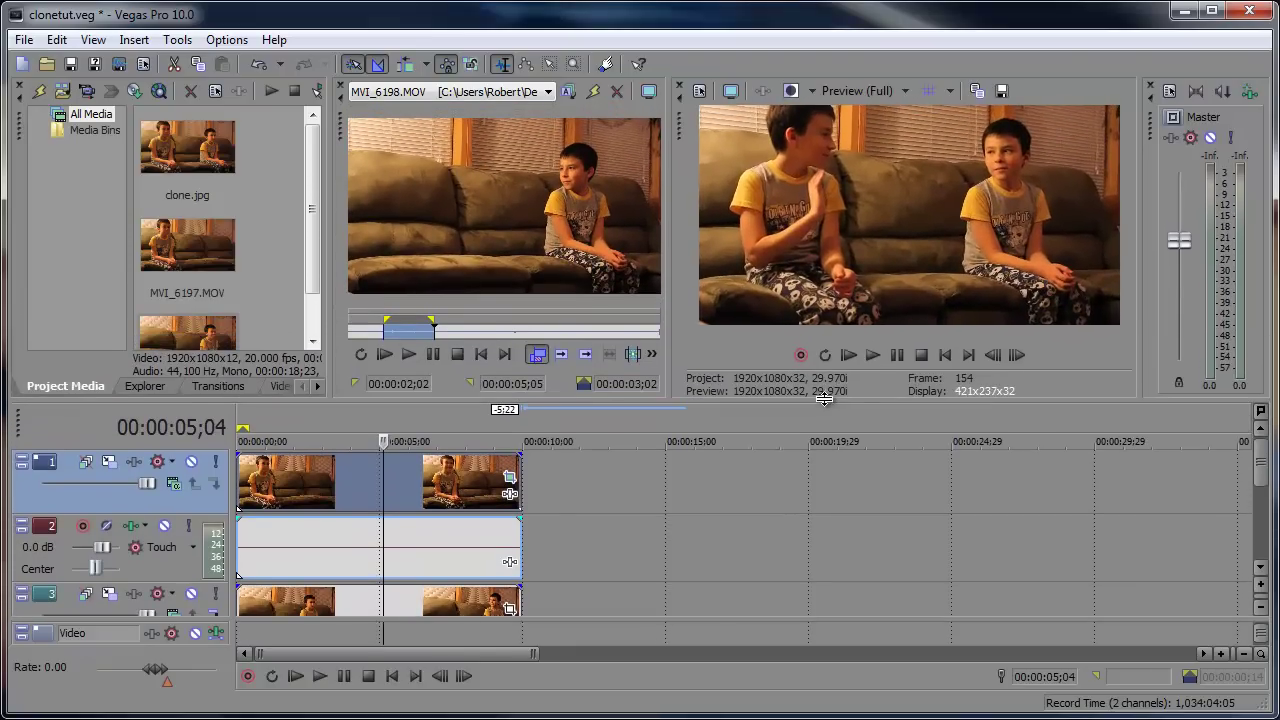
{"action": "left_click", "coordinate": [295, 676]}
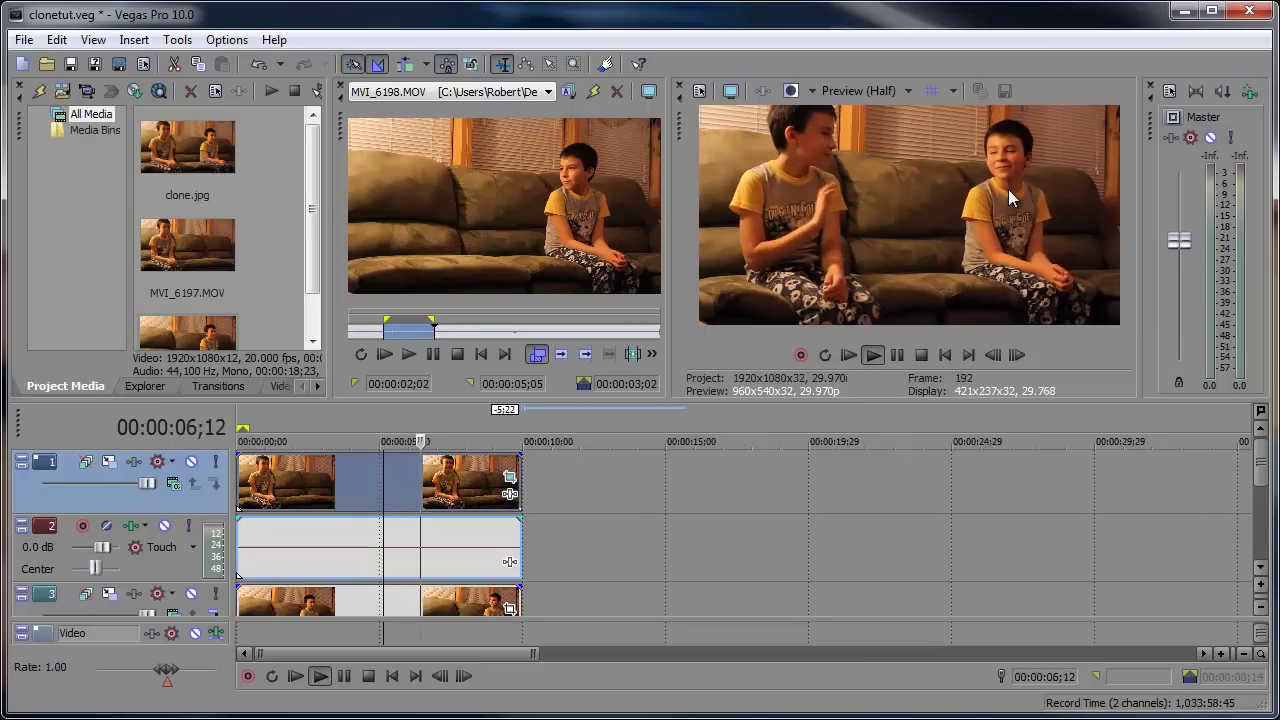
{"action": "key", "text": "Return"}
{"action": "left_click", "coordinate": [496, 434]}
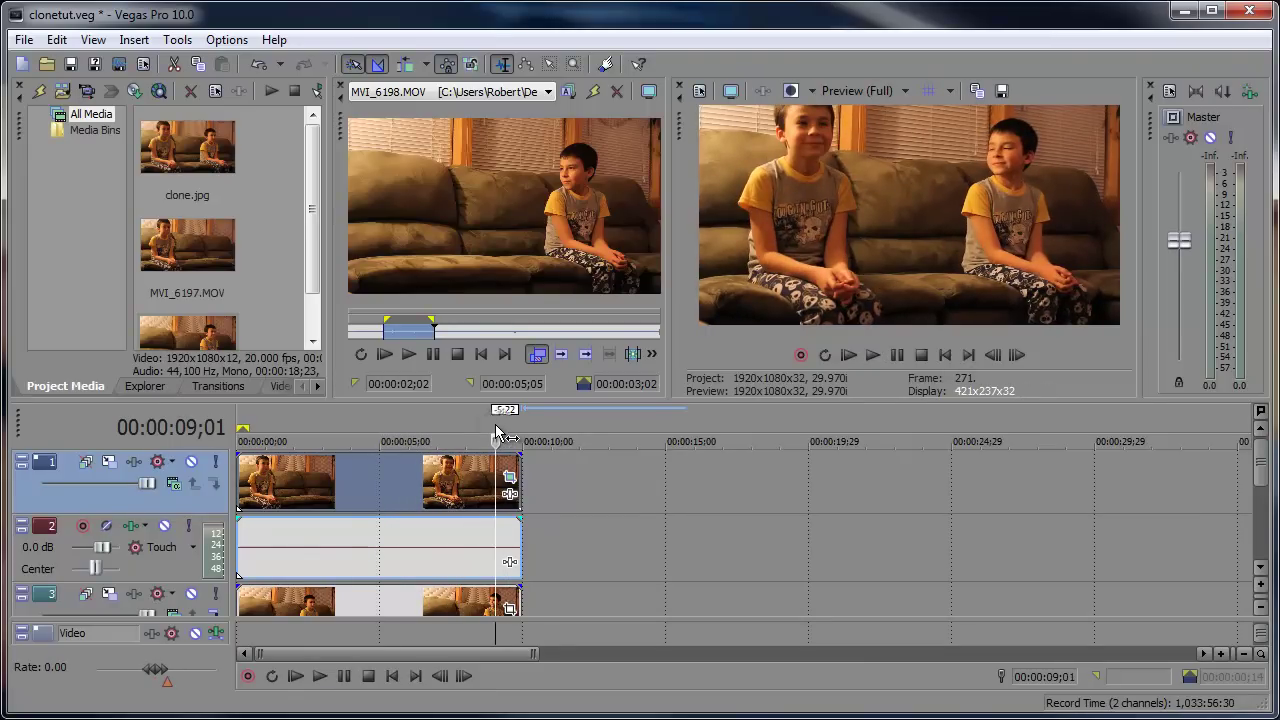
{"action": "left_click", "coordinate": [478, 434]}
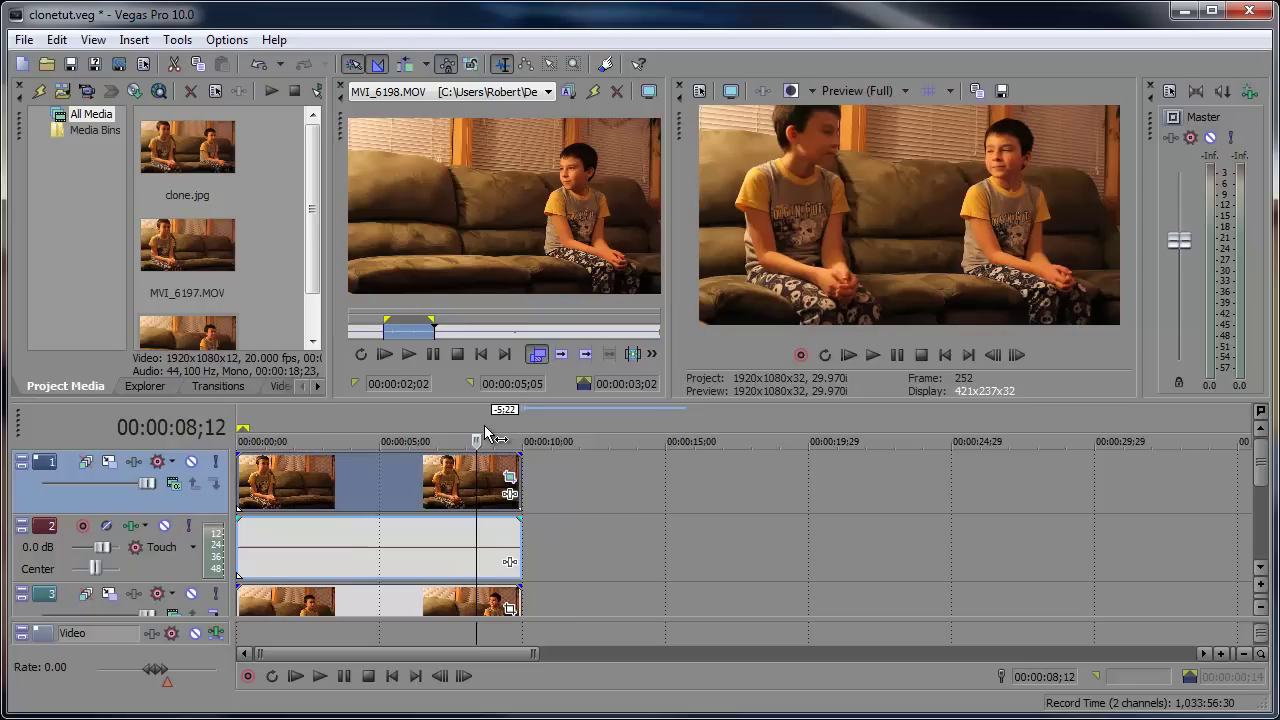